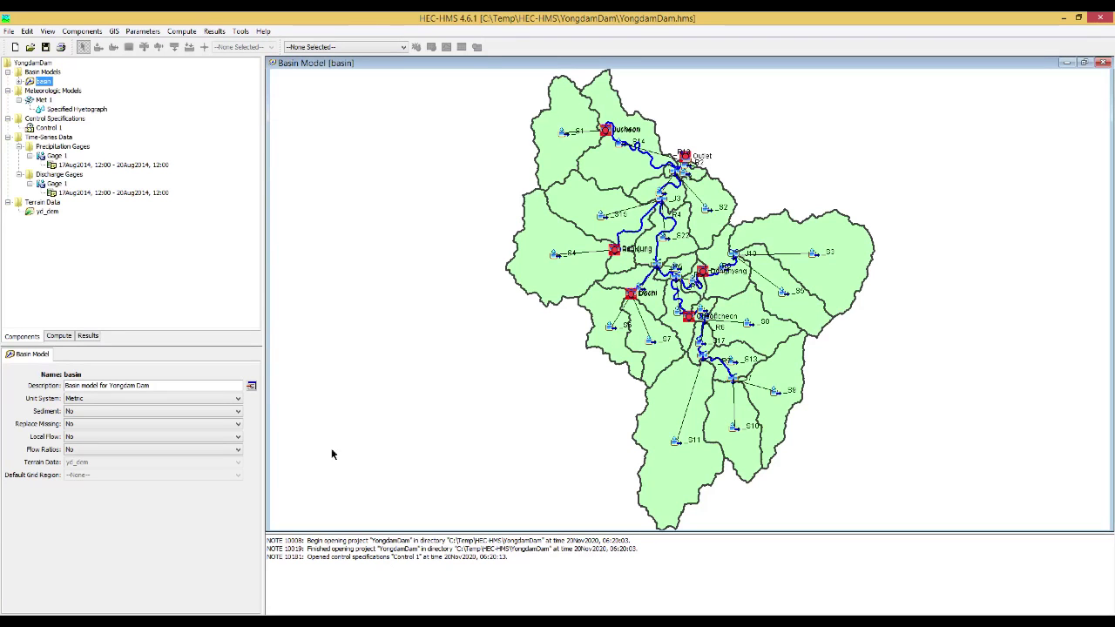
# Open the SCS Curve Number loss parameters for the basin model and review the curve number values of all subbasins
pyautogui.click(142, 31)
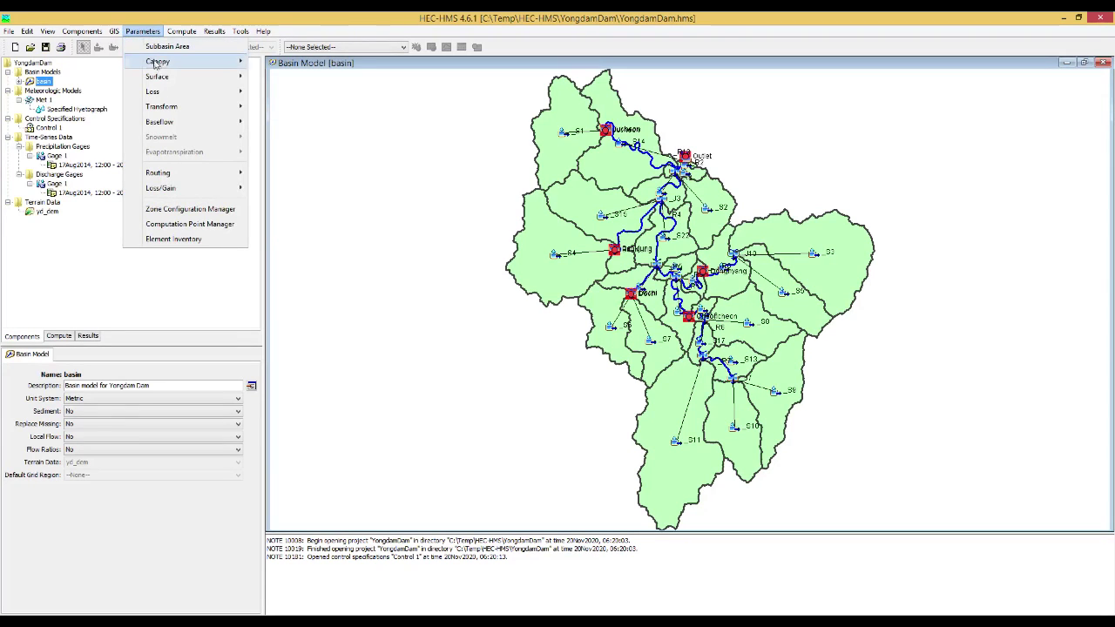
pyautogui.moveTo(159, 77)
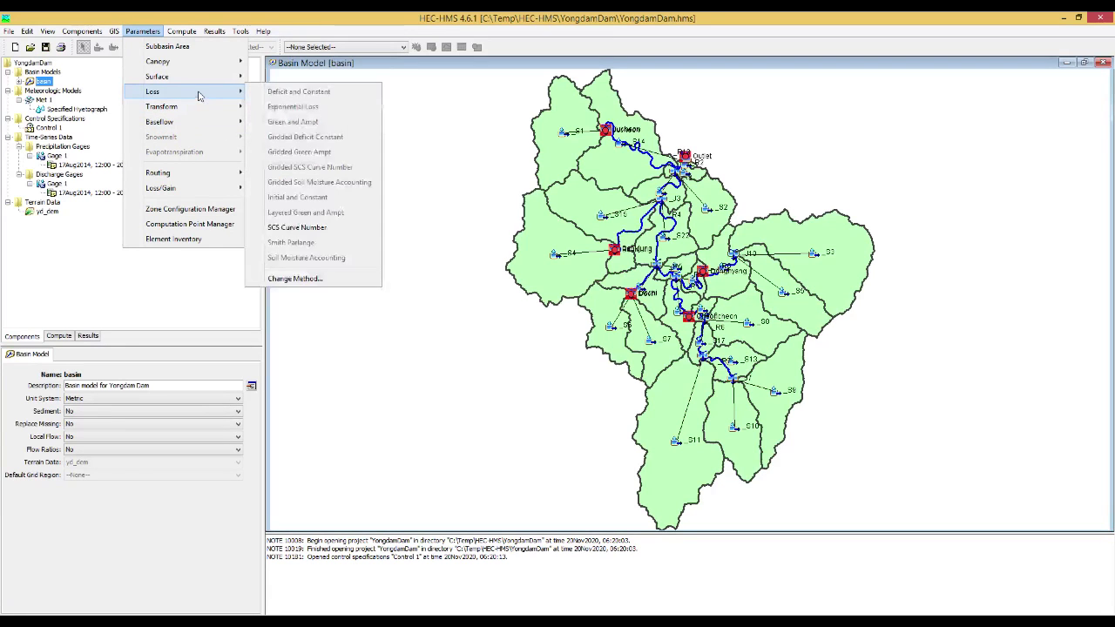
pyautogui.moveTo(186, 174)
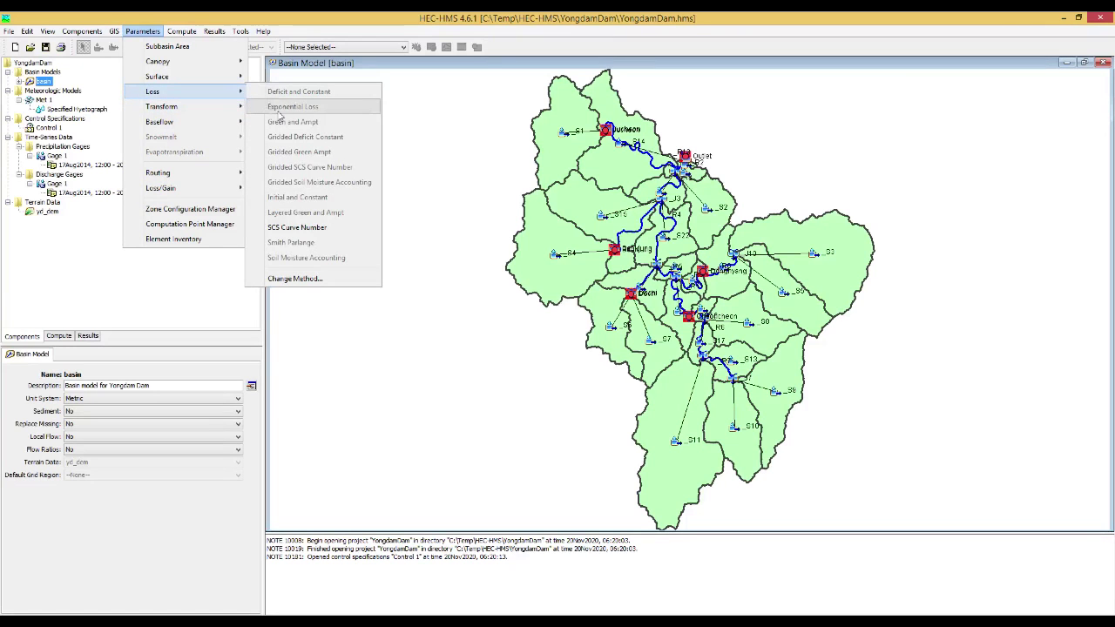
pyautogui.click(316, 228)
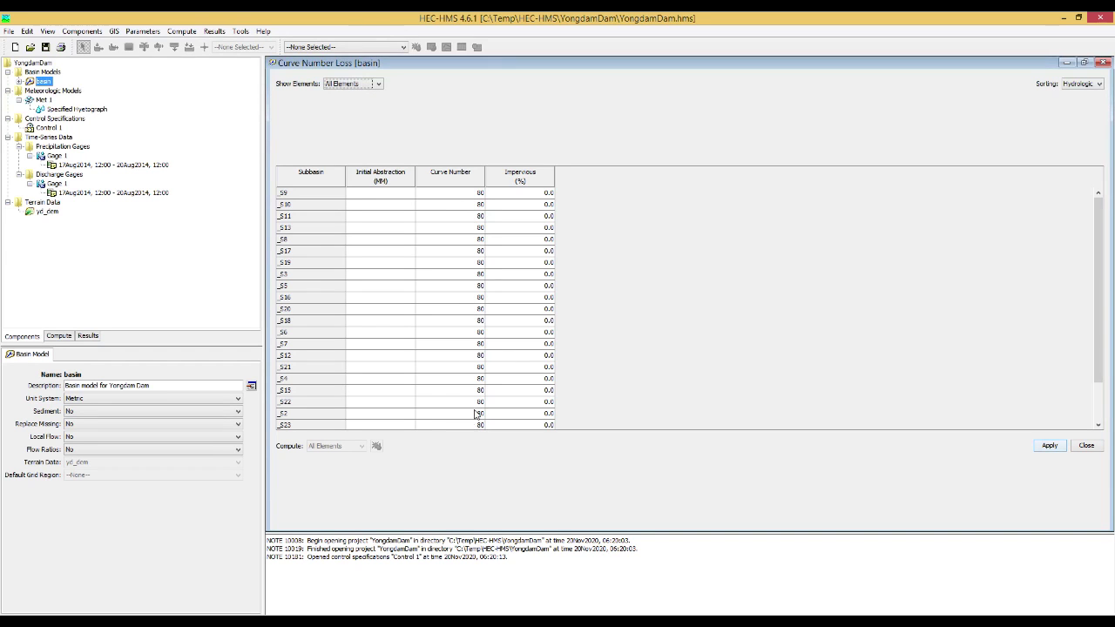
pyautogui.scroll(-2, 477, 282)
pyautogui.scroll(2, 468, 293)
pyautogui.click(468, 194)
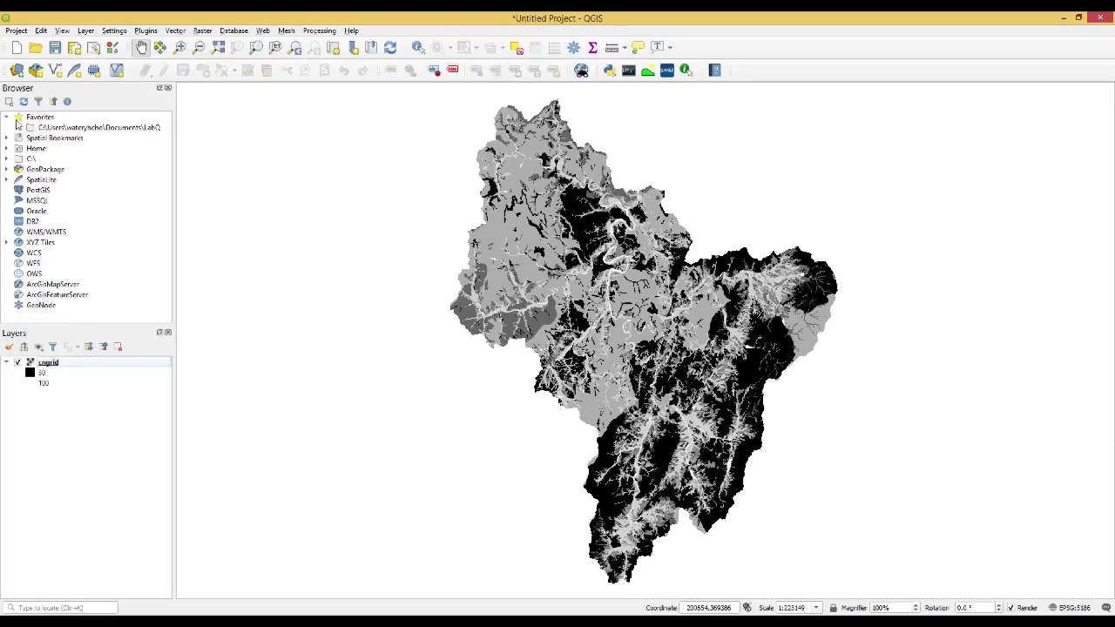
# In QGIS, add the vector dataset Subbasins.shp from the hec-hms_rawdata folder to the project
pyautogui.click(16, 70)
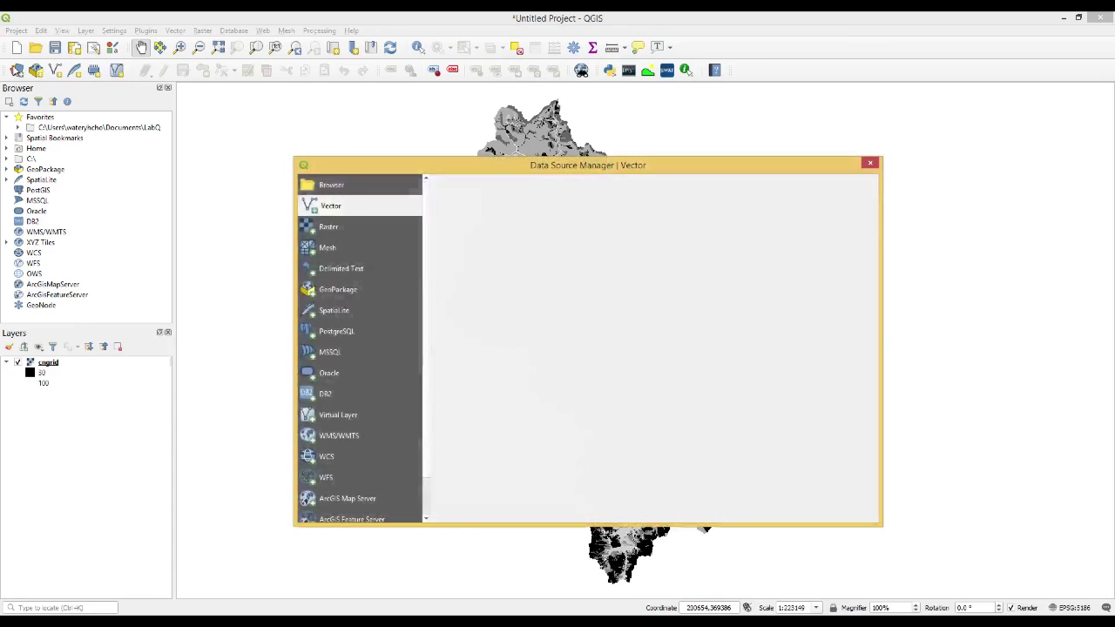
pyautogui.click(334, 229)
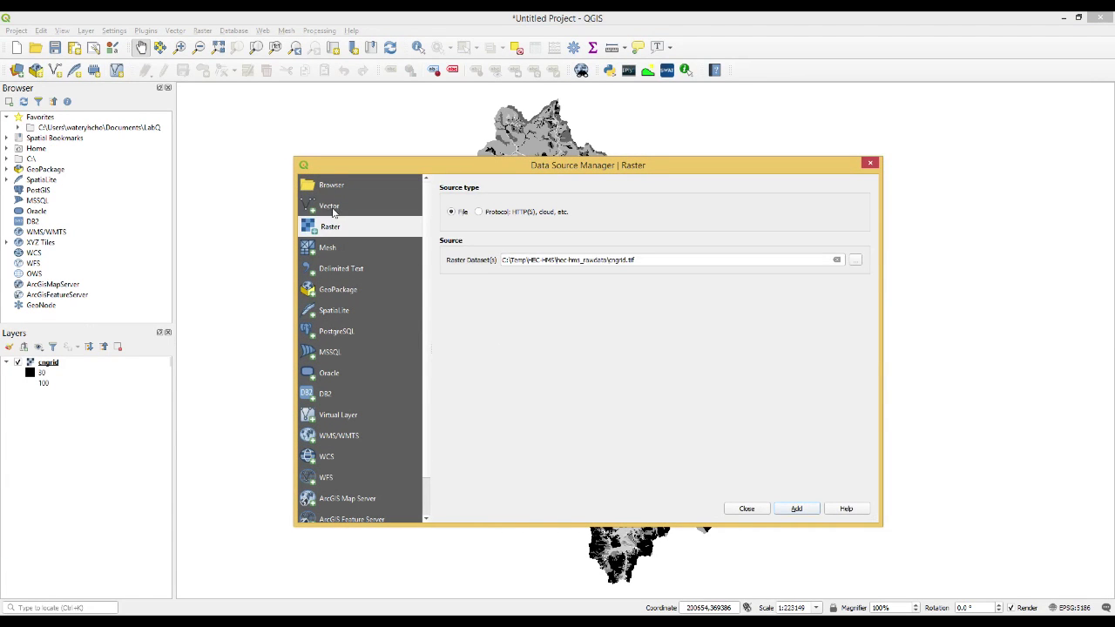
pyautogui.click(335, 209)
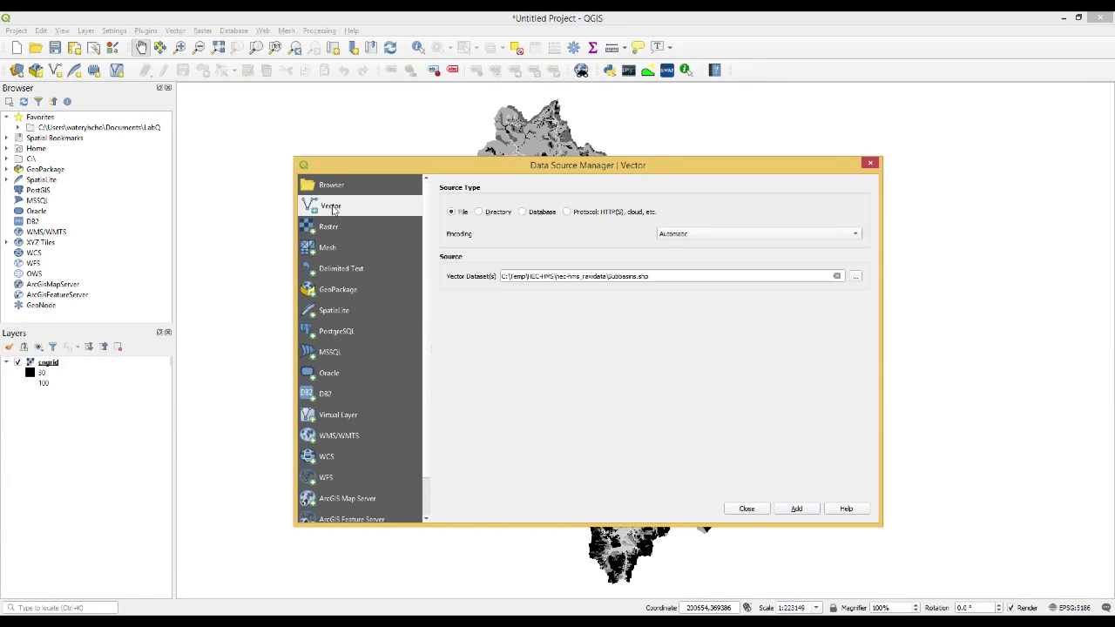
pyautogui.click(857, 278)
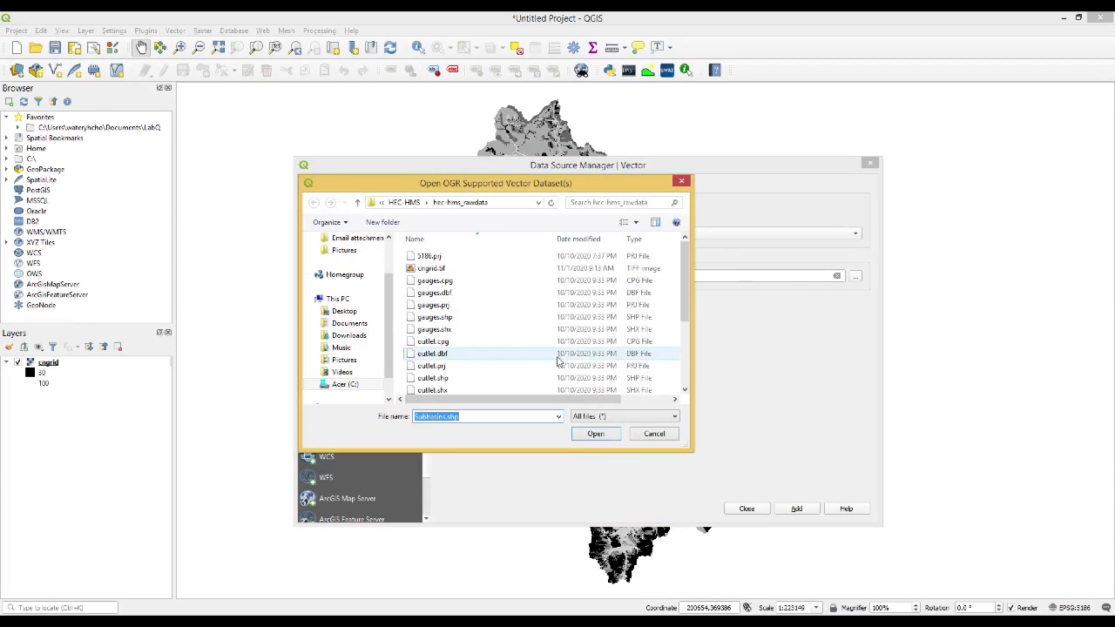
pyautogui.scroll(-3, 675, 322)
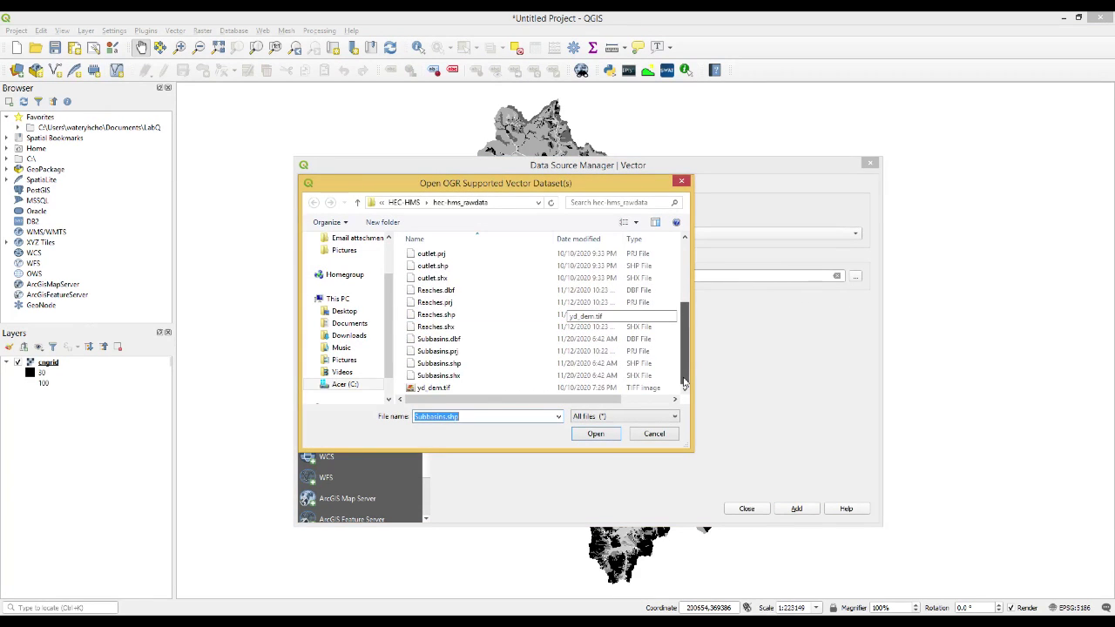
pyautogui.doubleClick(427, 366)
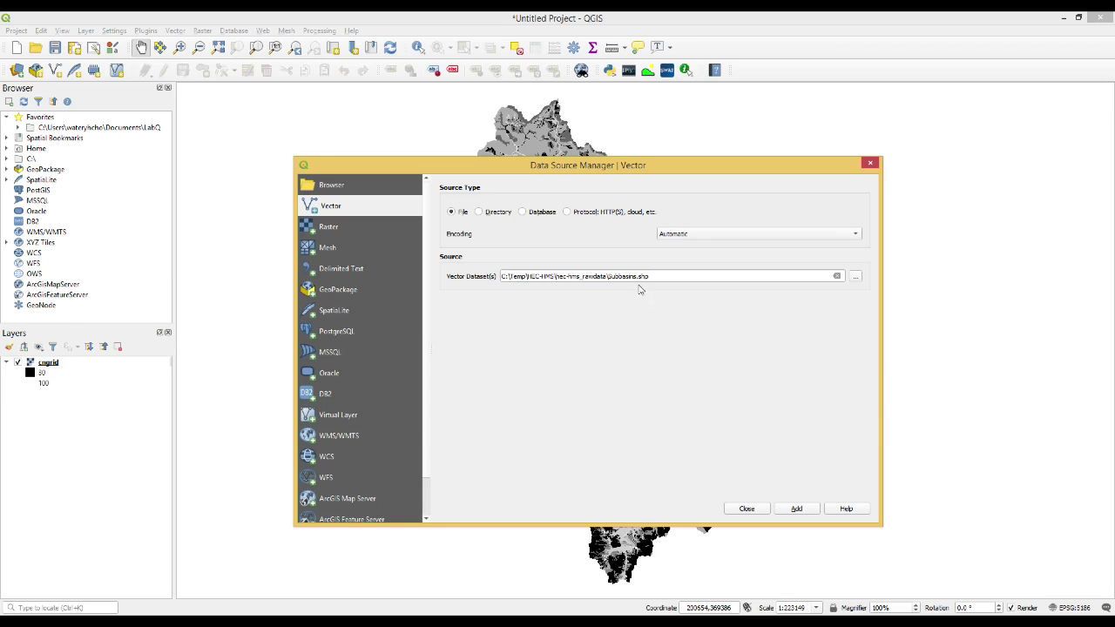
pyautogui.click(798, 509)
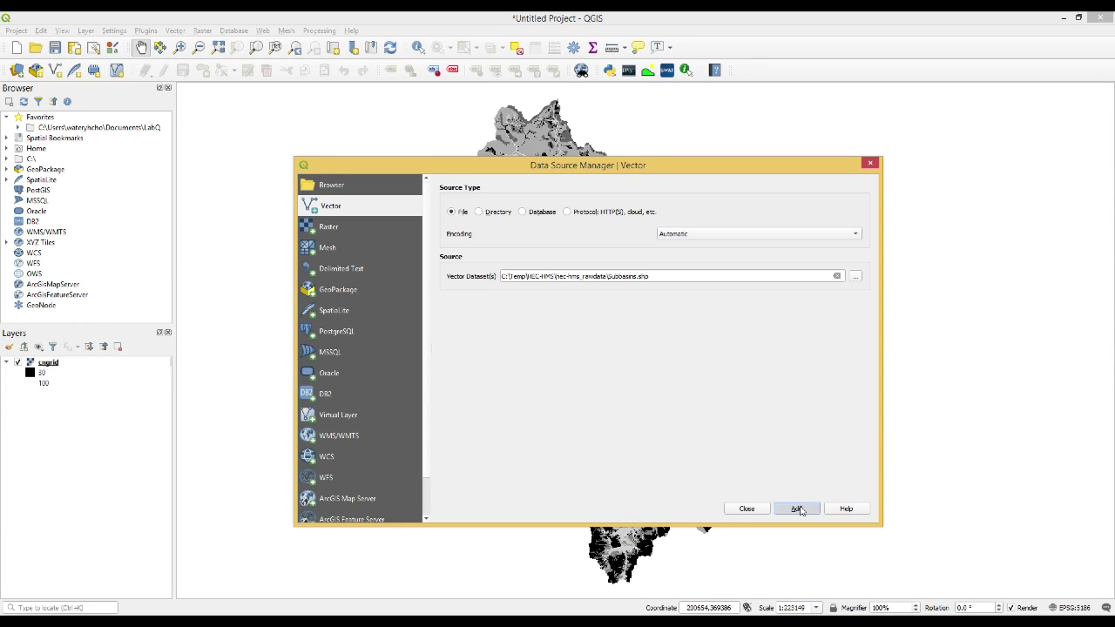
pyautogui.click(745, 508)
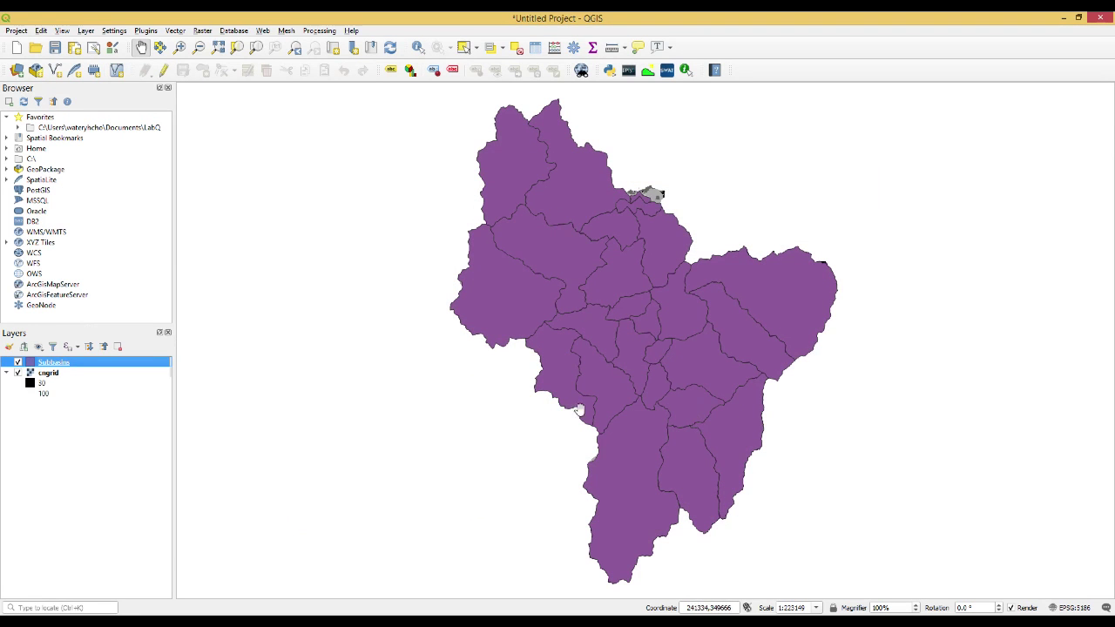
# Set the Subbasins layer's fill symbol to 50% opacity and its simple fill stroke width to 1.5 mm
pyautogui.rightClick(55, 363)
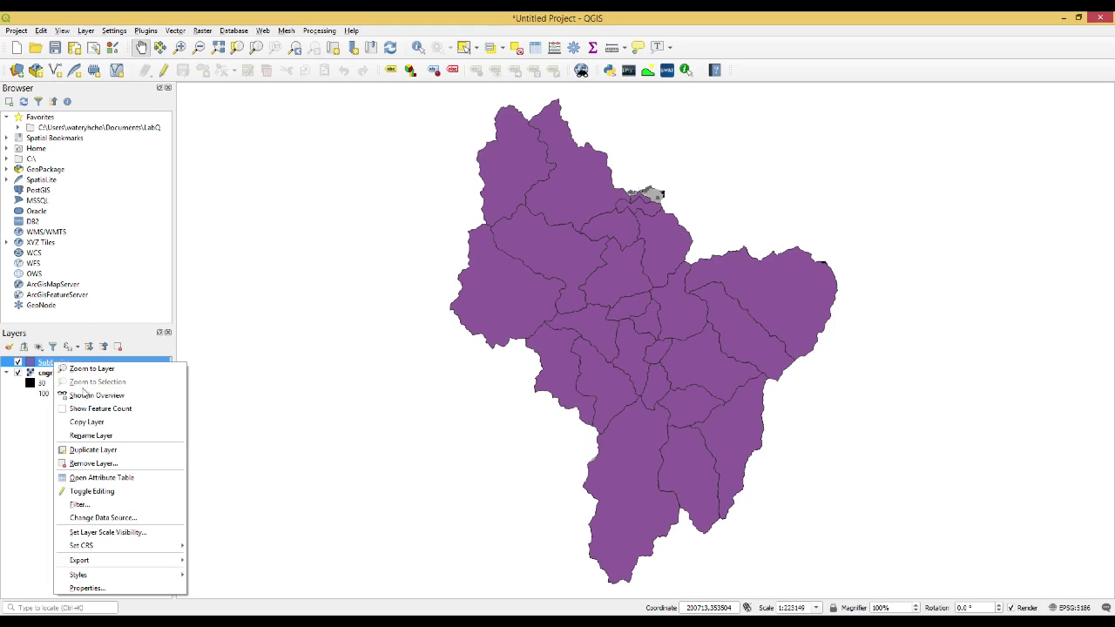
pyautogui.click(132, 588)
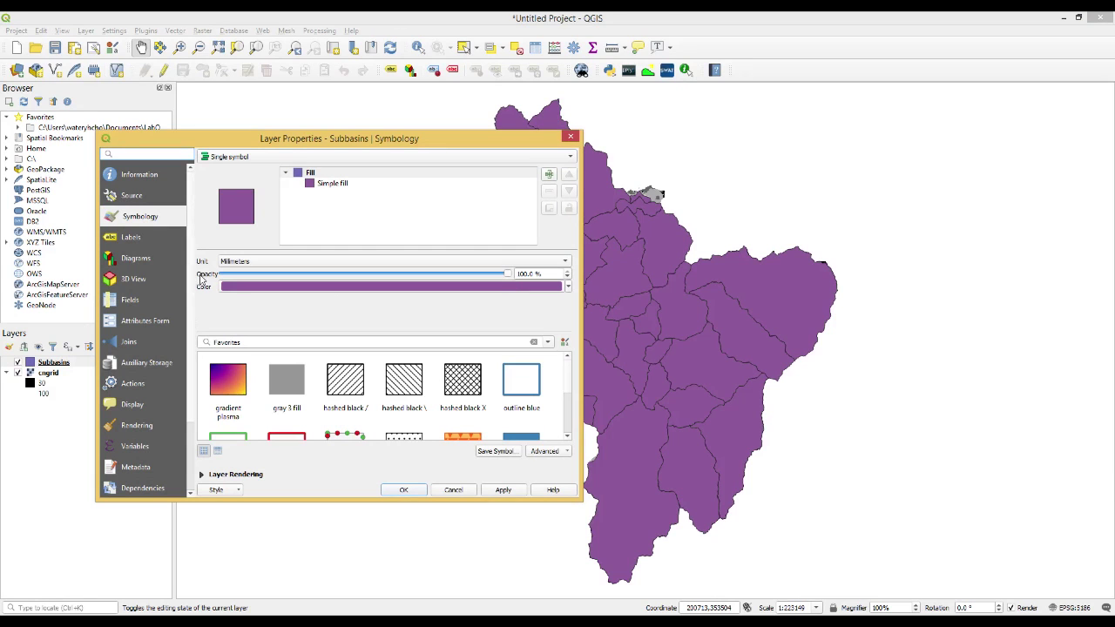
pyautogui.click(520, 274)
pyautogui.write('50')
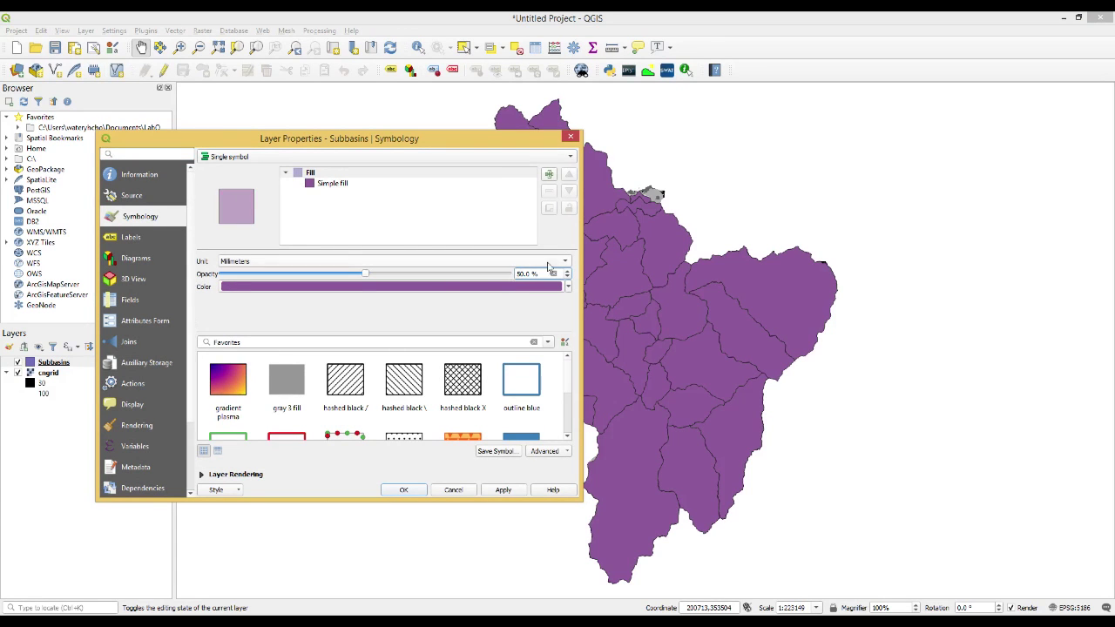
pyautogui.click(327, 188)
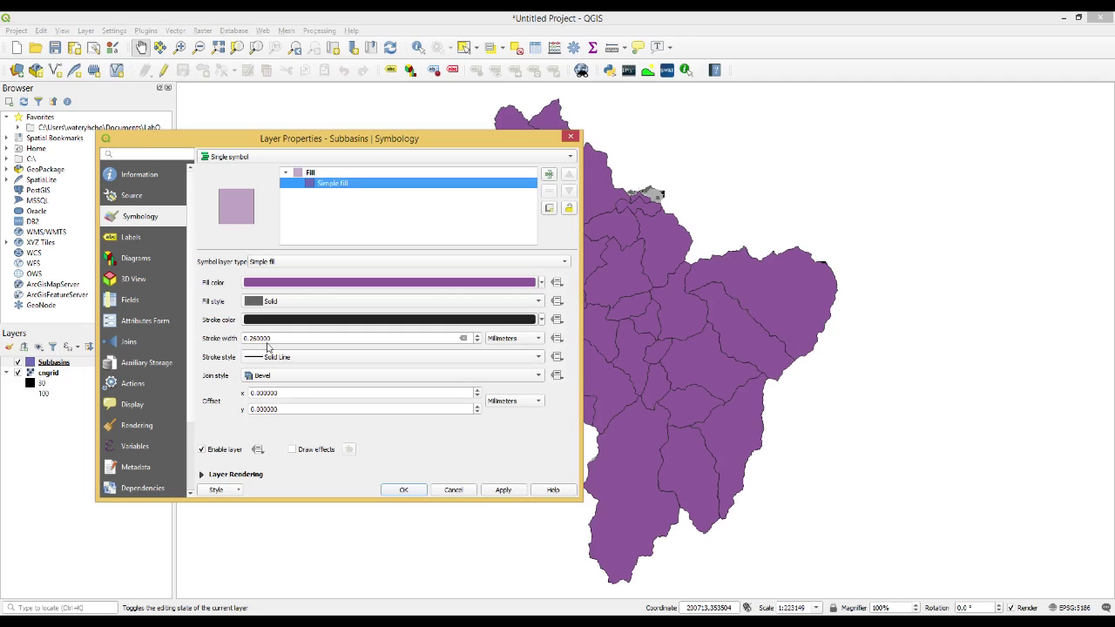
pyautogui.moveTo(279, 338); pyautogui.dragTo(241, 337)
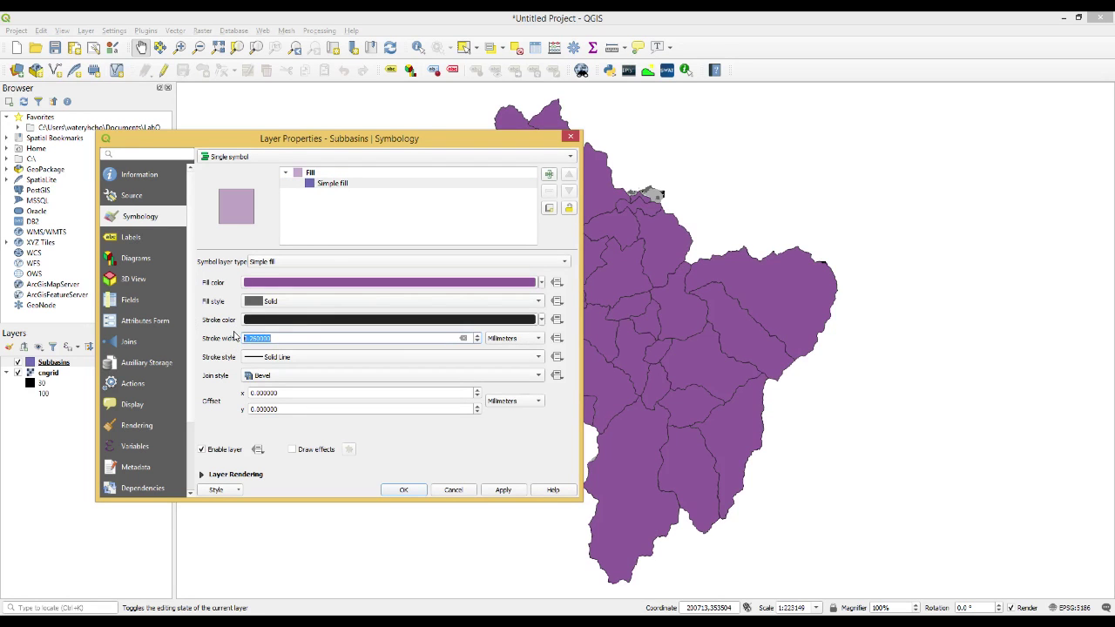
pyautogui.write('1.5')
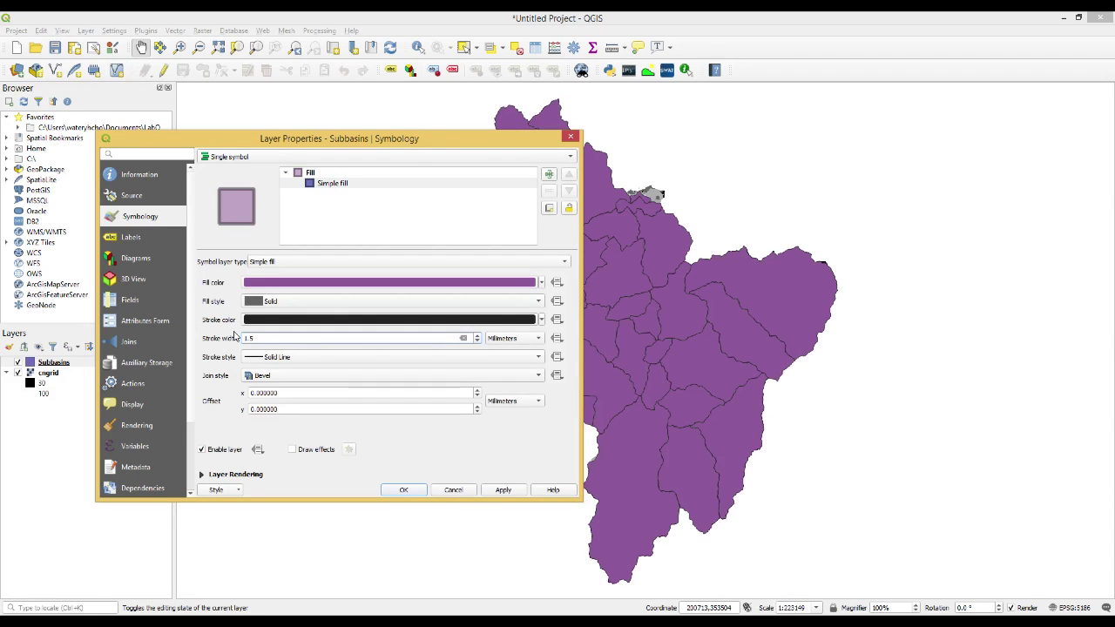
pyautogui.click(504, 491)
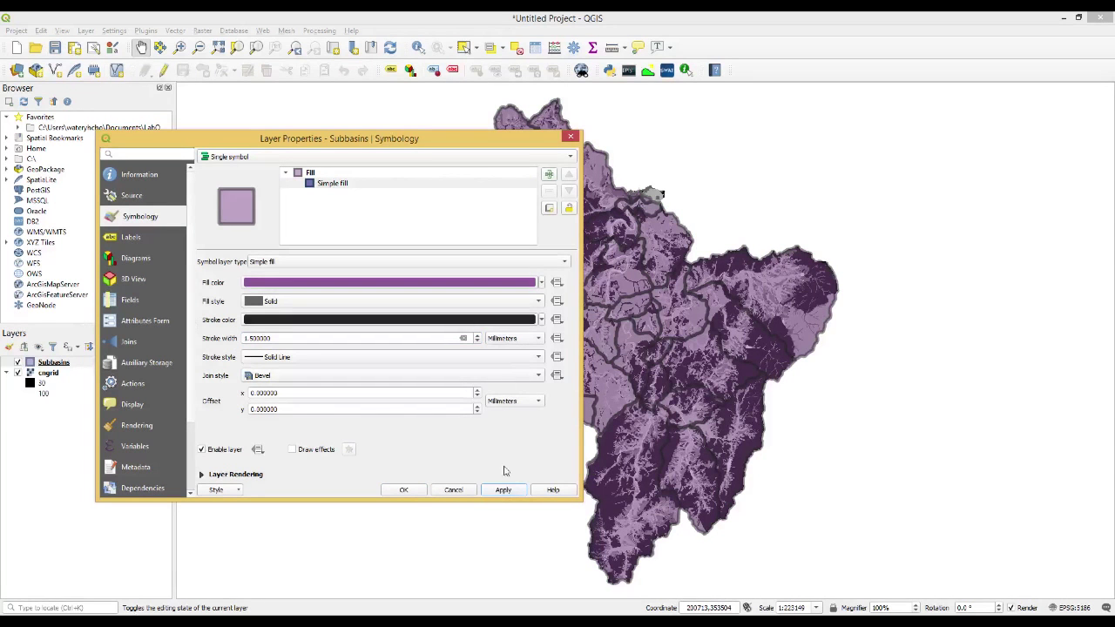
# Change the Subbasins layer's stroke color to blue and accept the symbology
pyautogui.click(542, 319)
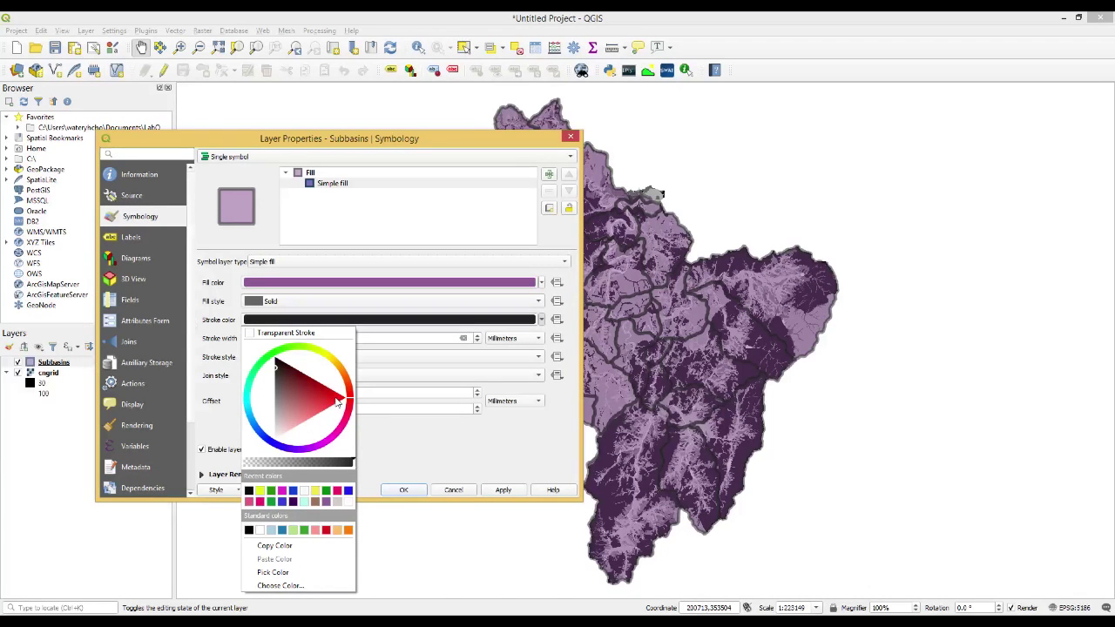
pyautogui.click(269, 442)
pyautogui.click(281, 424)
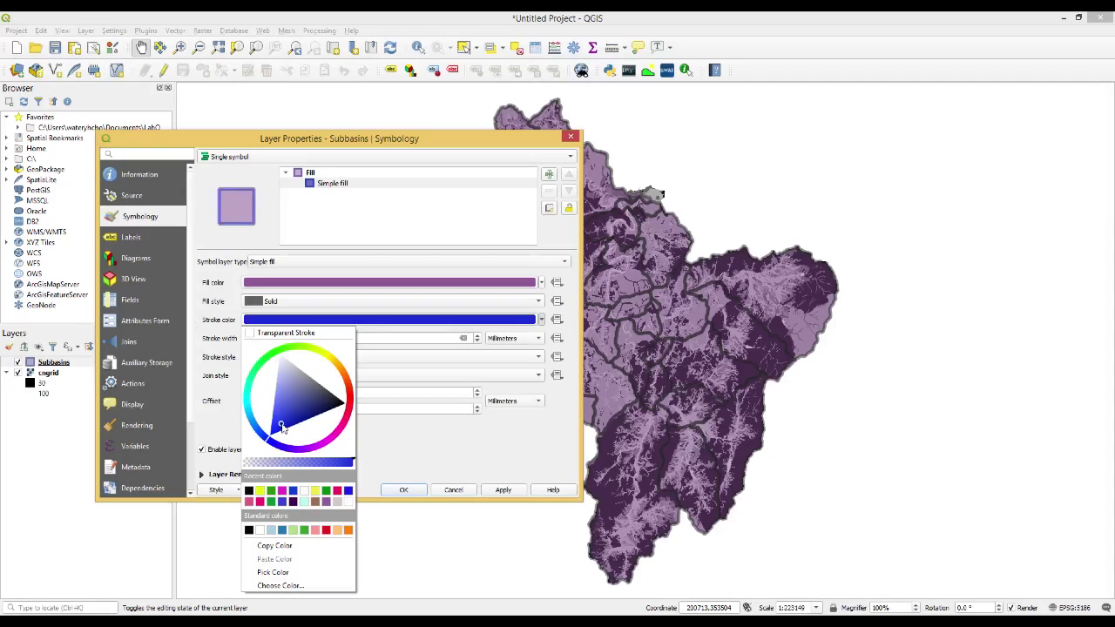
pyautogui.click(499, 457)
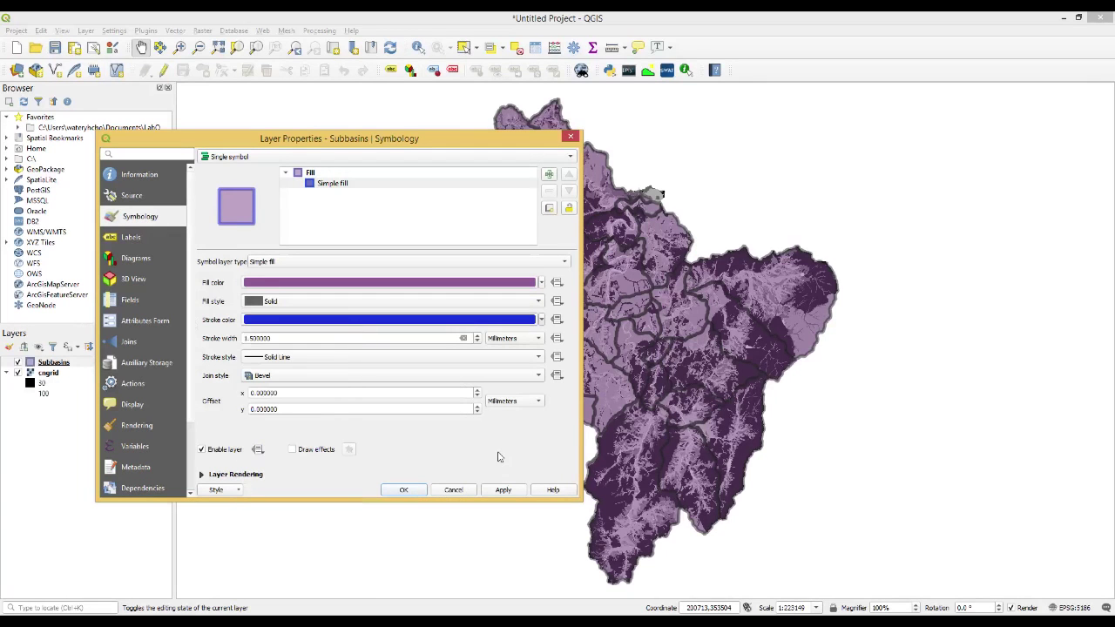
pyautogui.click(507, 491)
pyautogui.click(403, 489)
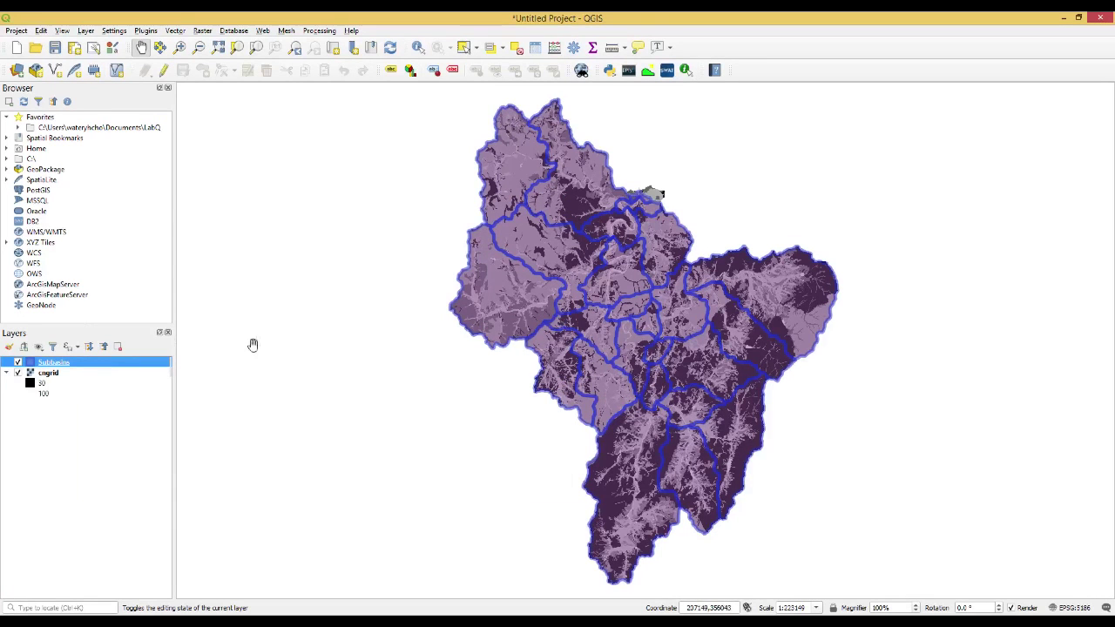
# Toggle the Subbasins layer's visibility off and on to compare the subbasin boundaries with the cngrid raster beneath
pyautogui.click(17, 362)
pyautogui.click(18, 363)
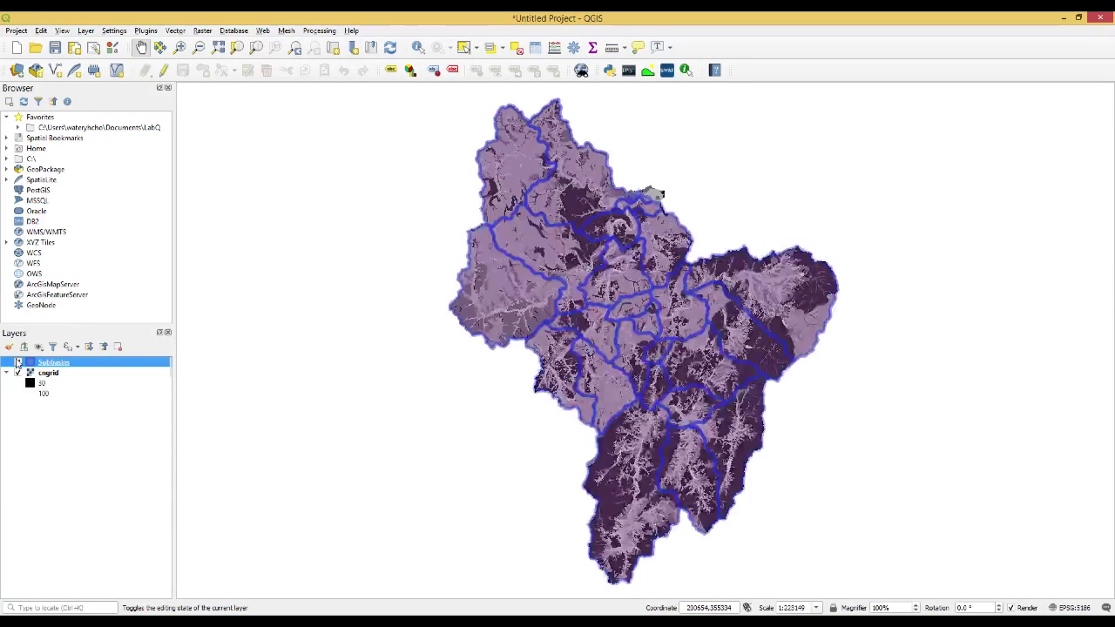
pyautogui.click(17, 362)
pyautogui.click(17, 362)
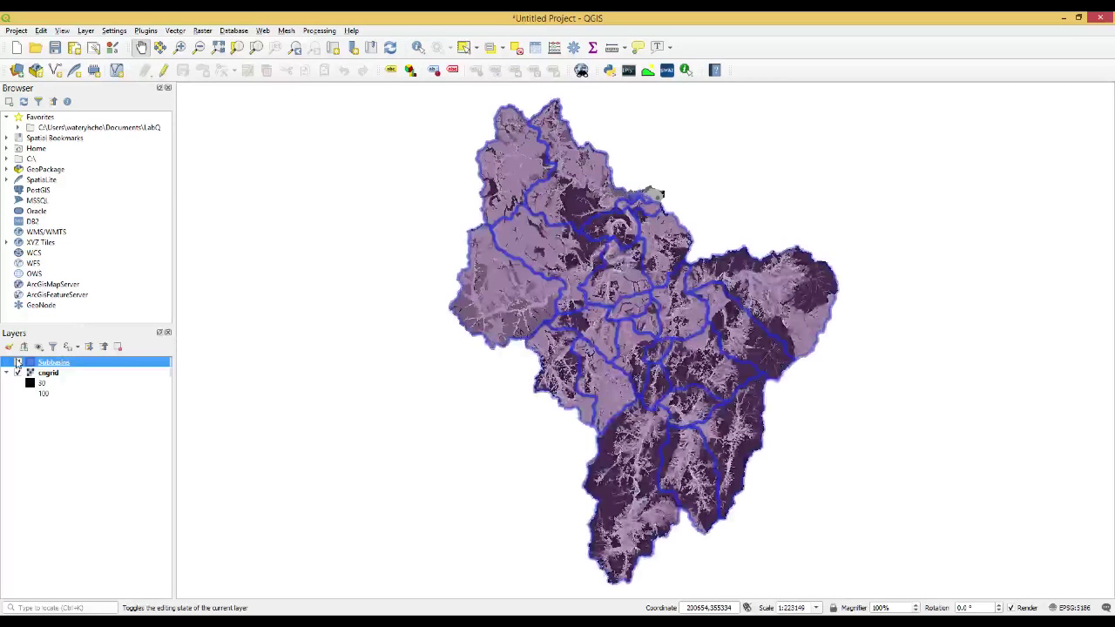
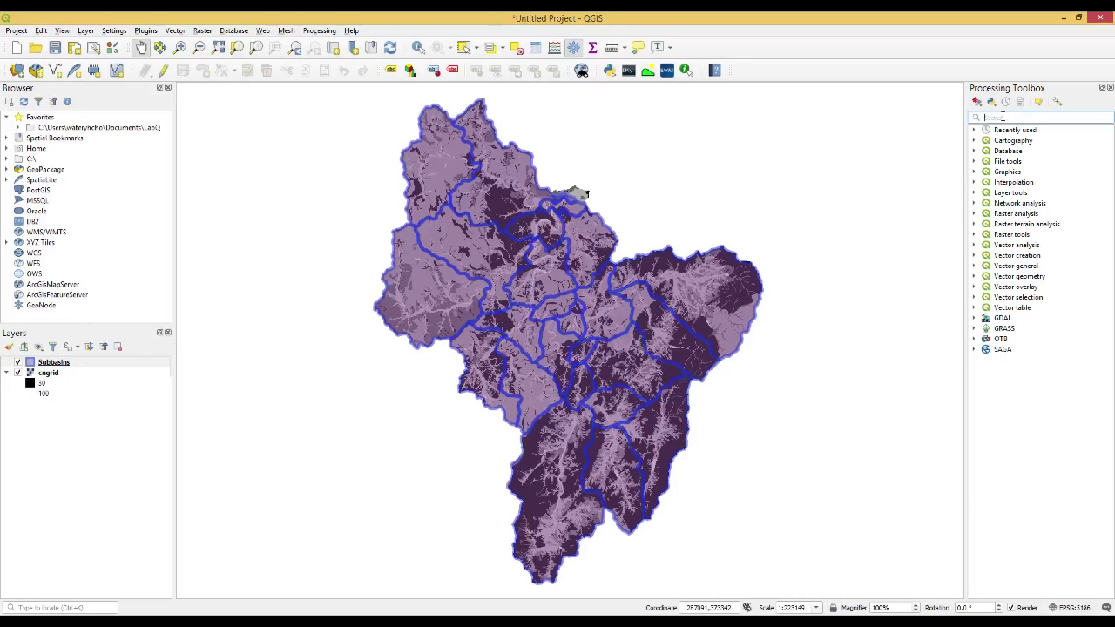
# Find and open the Zonal statistics raster analysis tool and choose cngrid as its raster layer
pyautogui.write('zon')
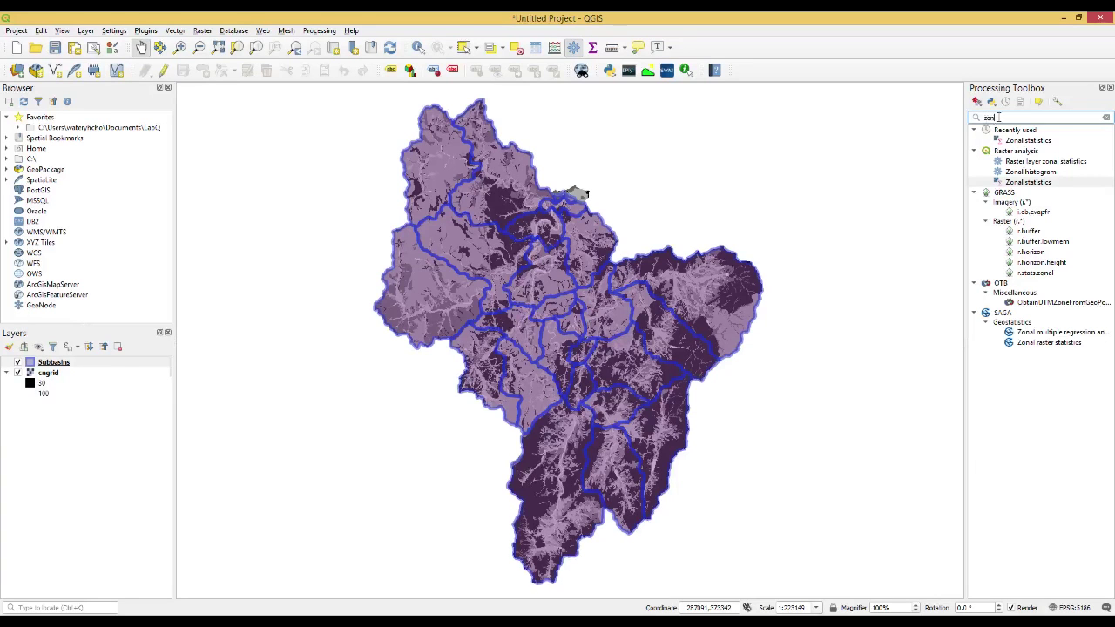
pyautogui.doubleClick(1029, 182)
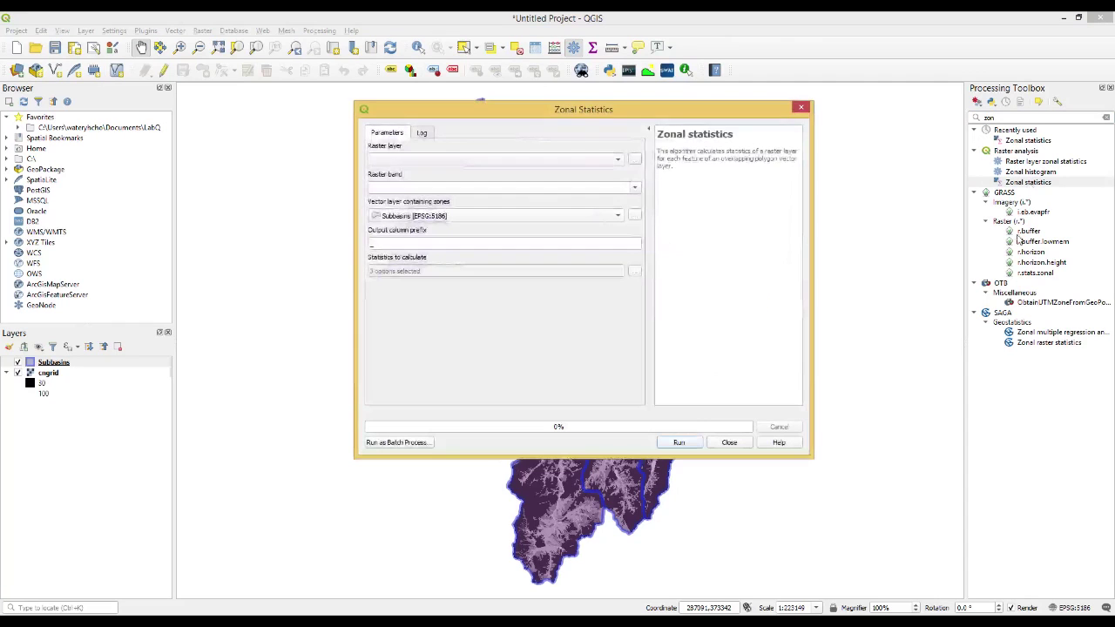
pyautogui.click(420, 161)
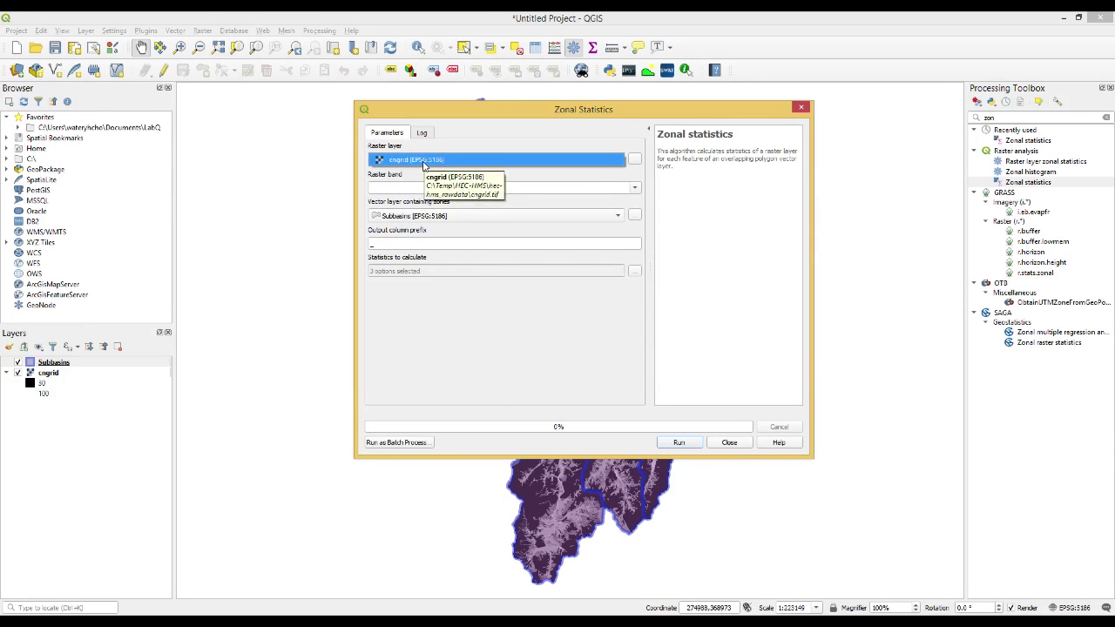
pyautogui.click(424, 161)
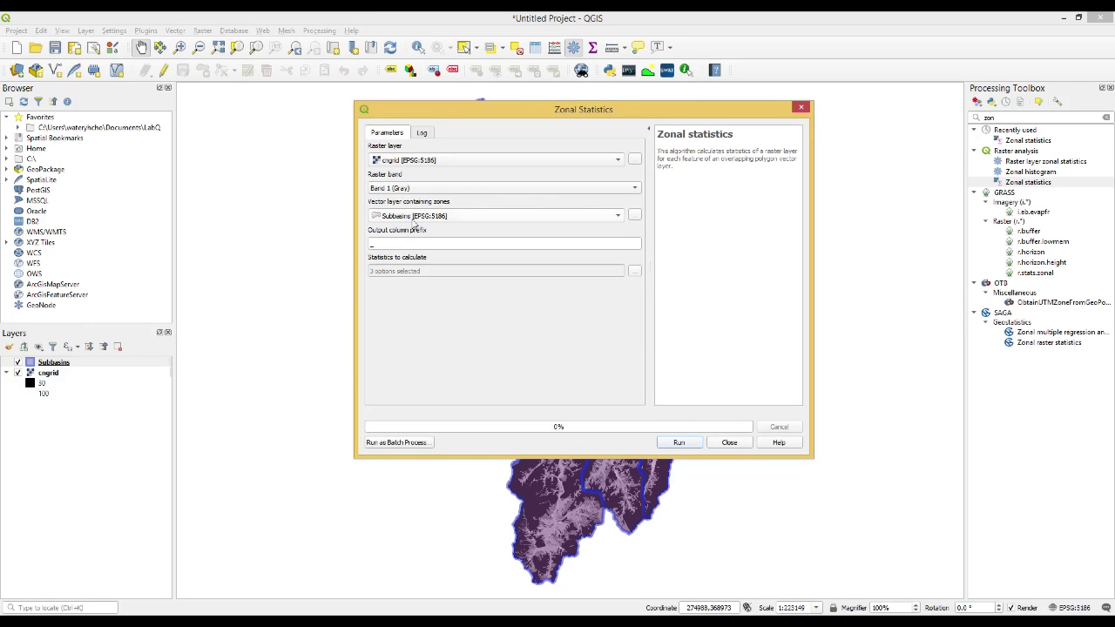
# Run the zonal statistics on Subbasins with output column prefix CN_ and only the Mean statistic selected
pyautogui.click(371, 245)
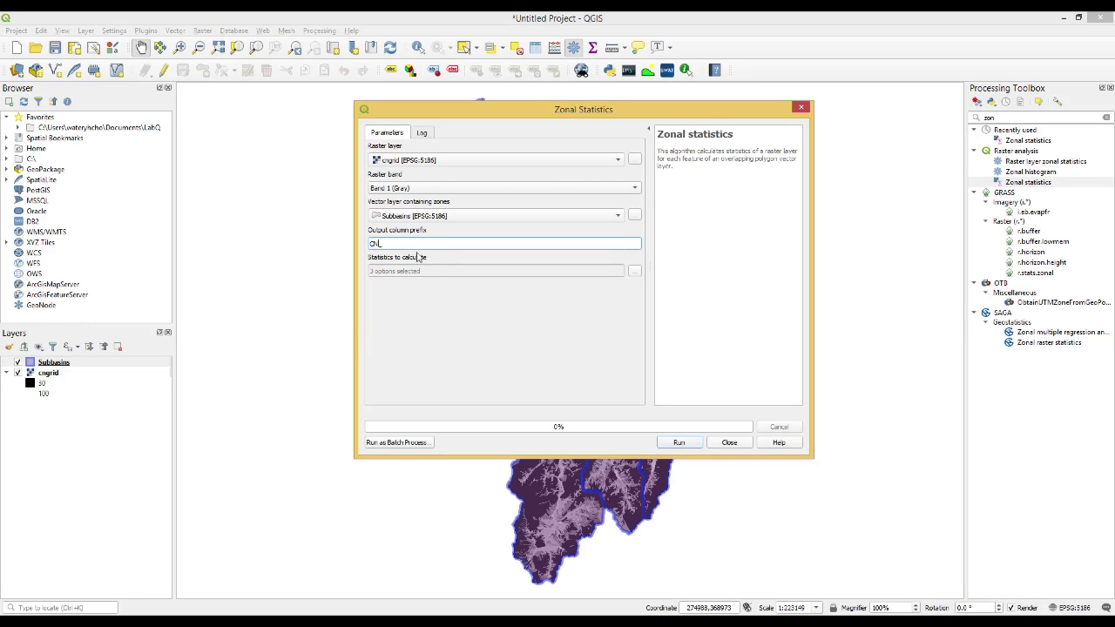
pyautogui.click(635, 273)
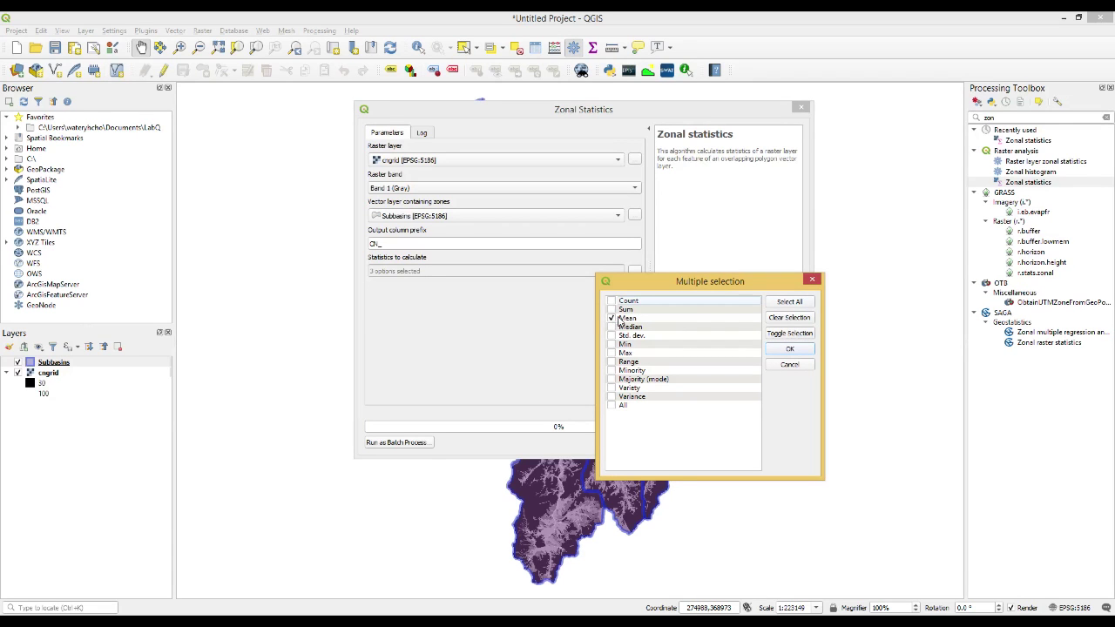
pyautogui.click(792, 349)
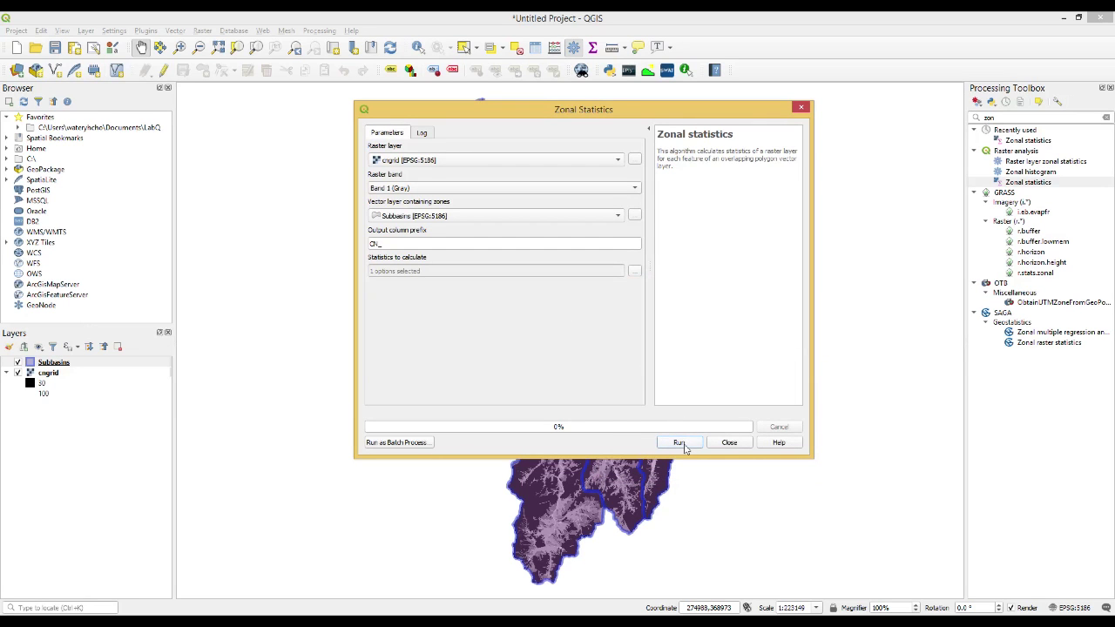
pyautogui.click(678, 444)
pyautogui.click(727, 442)
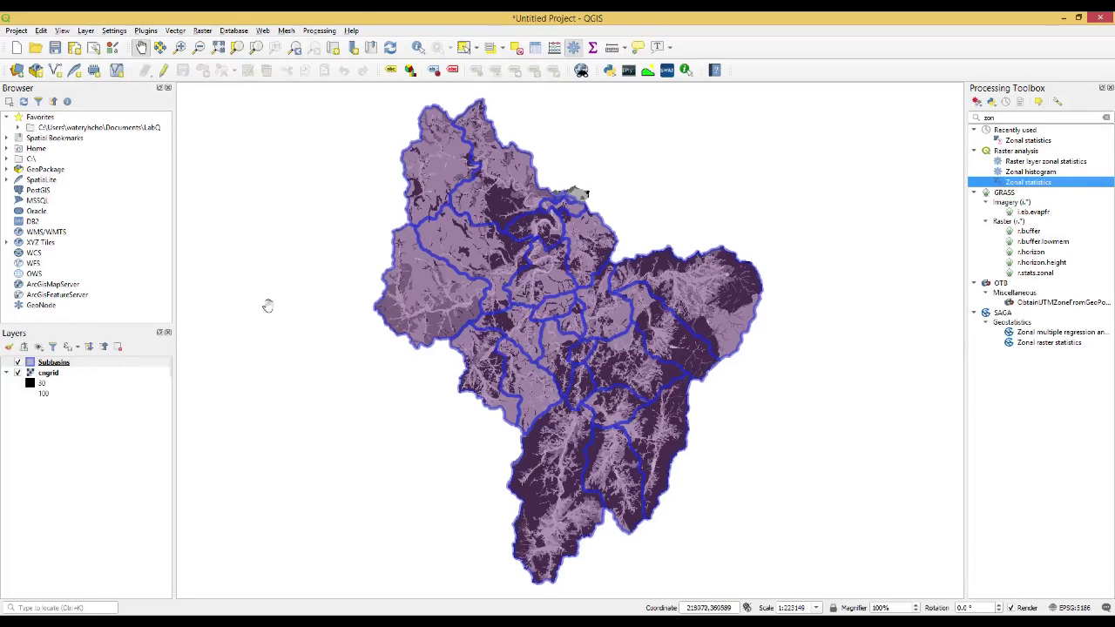
# Open the Subbasins attribute table, examine the CN_mean value of each subbasin, and close the table
pyautogui.click(535, 48)
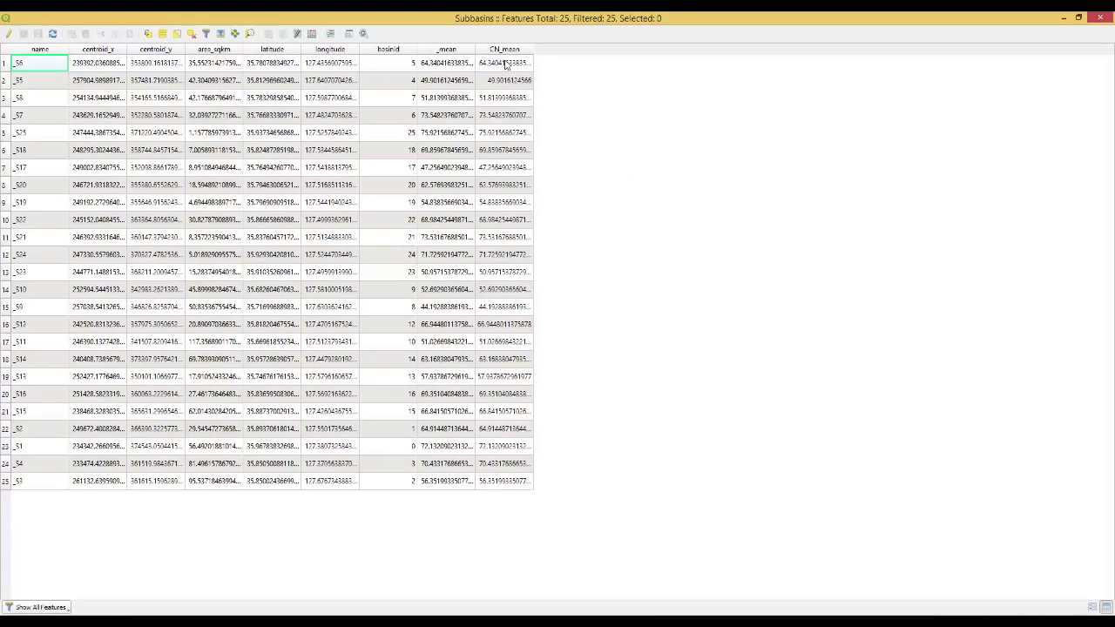
pyautogui.click(505, 65)
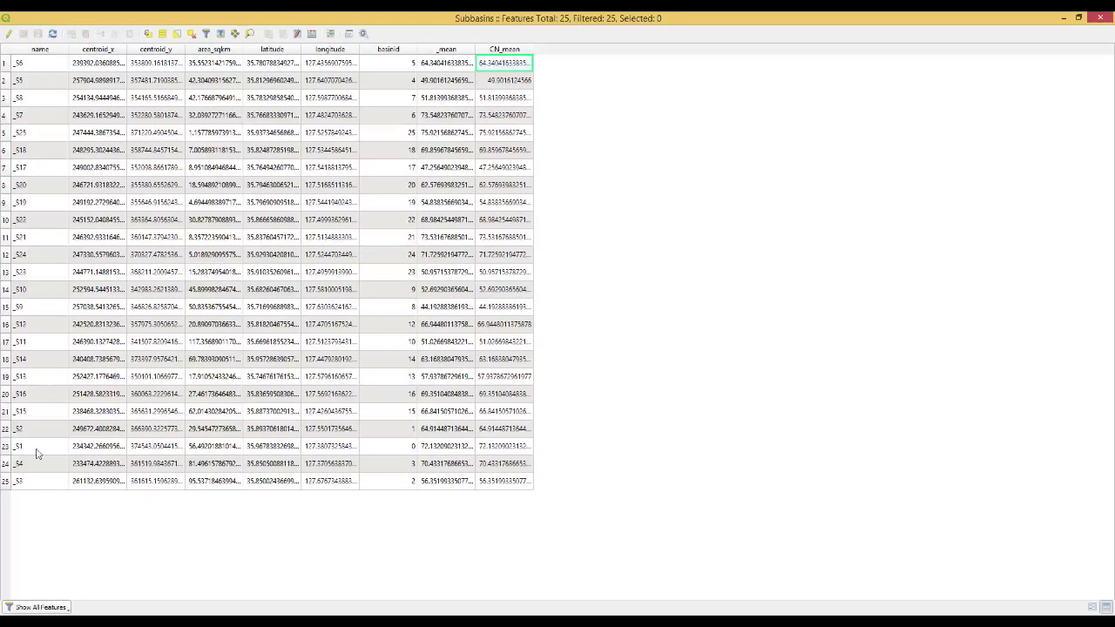
pyautogui.click(503, 81)
pyautogui.click(504, 97)
pyautogui.click(503, 133)
pyautogui.click(504, 150)
pyautogui.click(505, 185)
pyautogui.click(505, 254)
pyautogui.click(506, 272)
pyautogui.click(505, 411)
pyautogui.click(505, 115)
pyautogui.click(511, 149)
pyautogui.click(513, 184)
pyautogui.click(514, 220)
pyautogui.click(521, 272)
pyautogui.click(517, 306)
pyautogui.click(520, 360)
pyautogui.click(521, 395)
pyautogui.click(519, 413)
pyautogui.click(520, 429)
pyautogui.click(521, 446)
pyautogui.click(521, 464)
pyautogui.click(518, 480)
pyautogui.click(1078, 17)
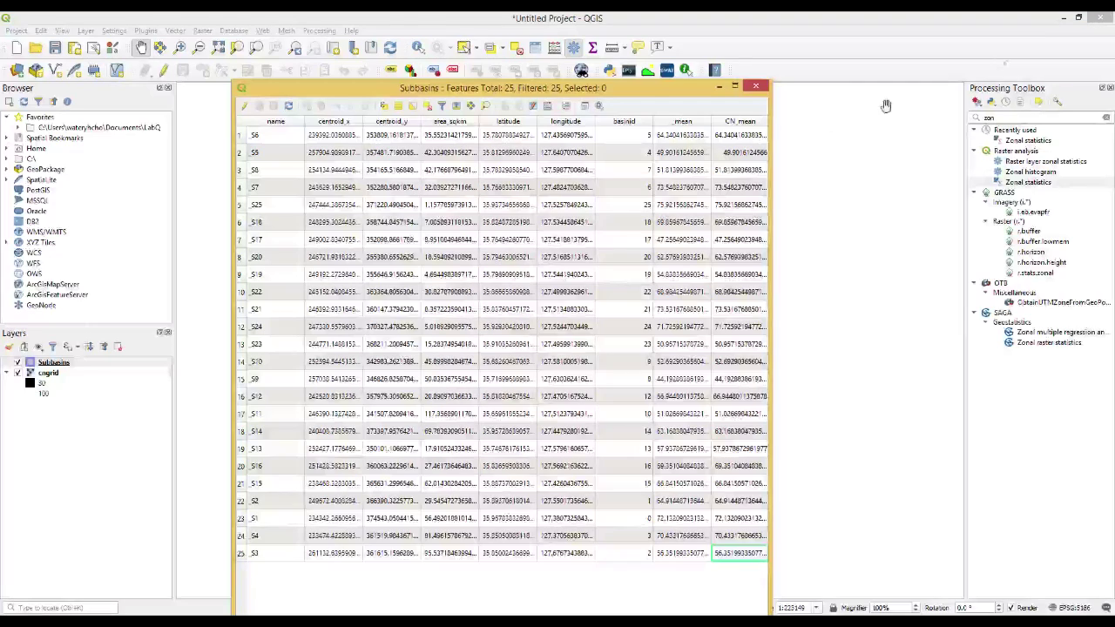
pyautogui.click(756, 87)
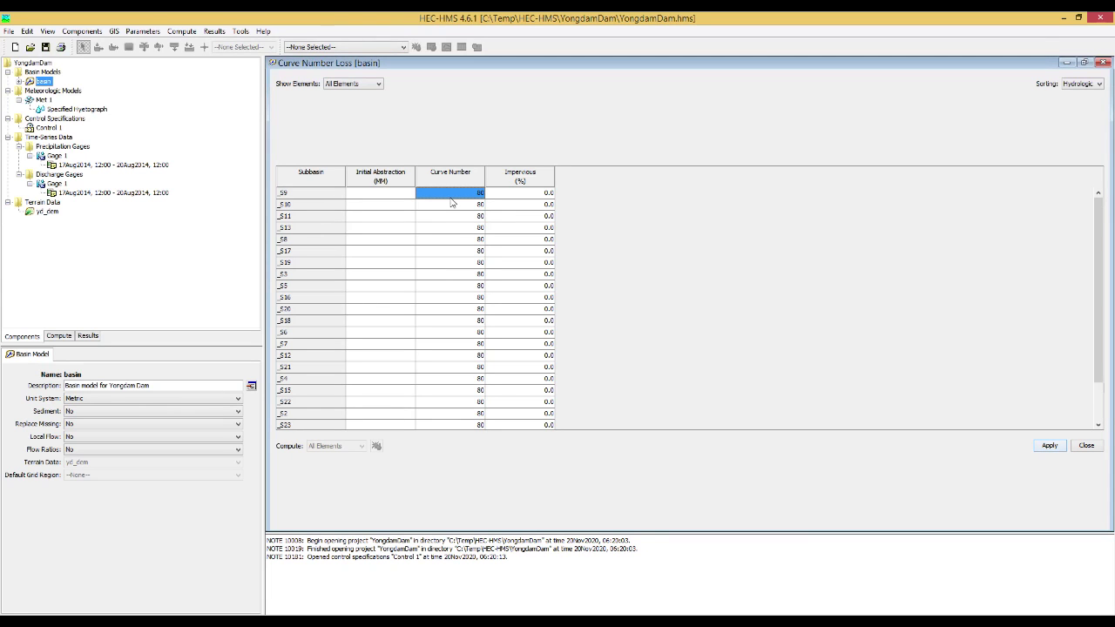
# In HEC-HMS, paste the subbasin mean curve numbers into the Curve Number Loss table, check them against the subbasin names, apply them, and restore the table window
pyautogui.hotkey('ctrl', 'v')
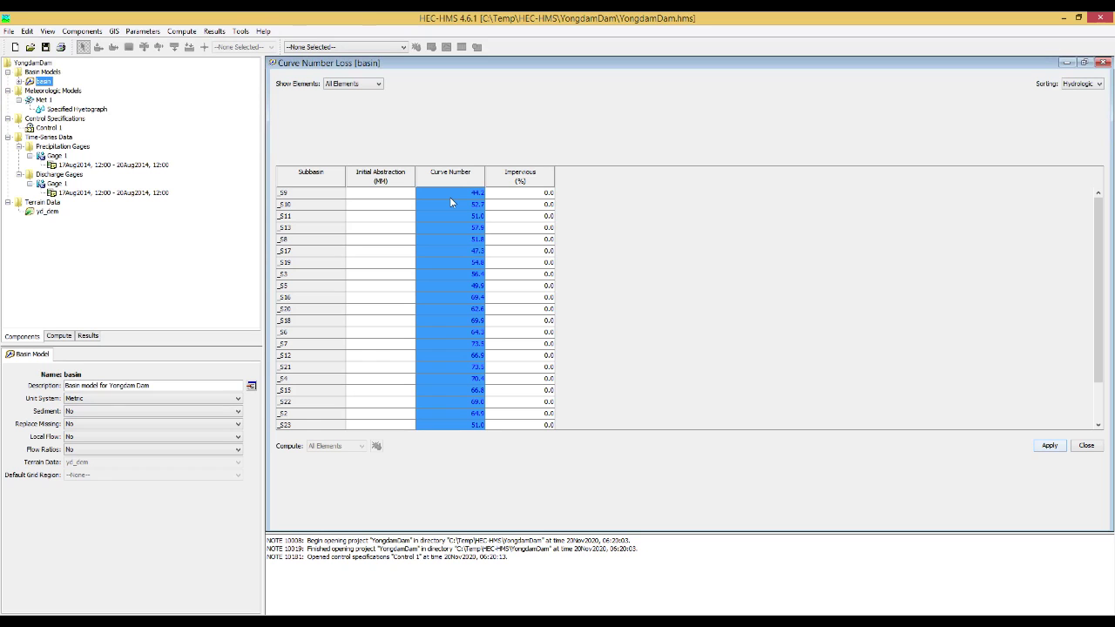
pyautogui.click(307, 199)
pyautogui.scroll(-3, 310, 202)
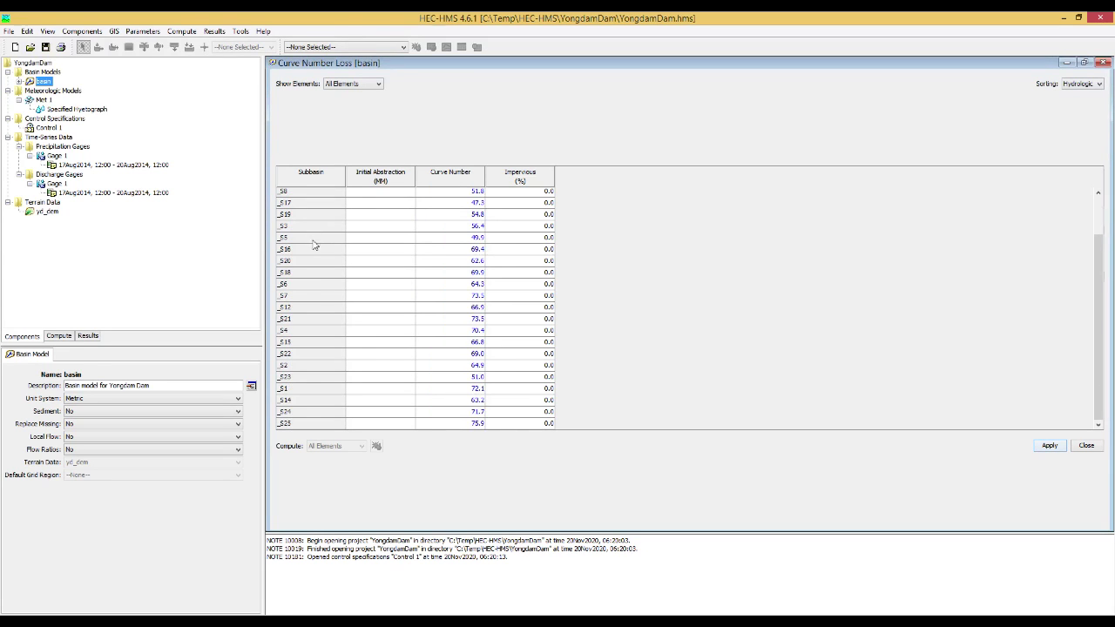
pyautogui.scroll(3, 418, 314)
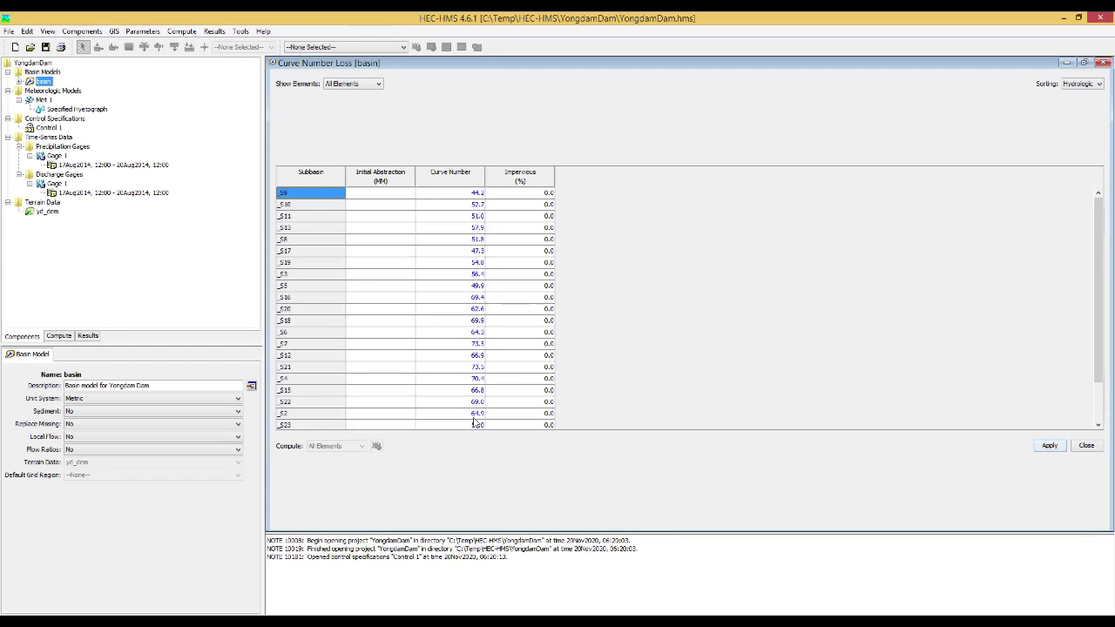
pyautogui.click(459, 194)
pyautogui.scroll(-3, 466, 243)
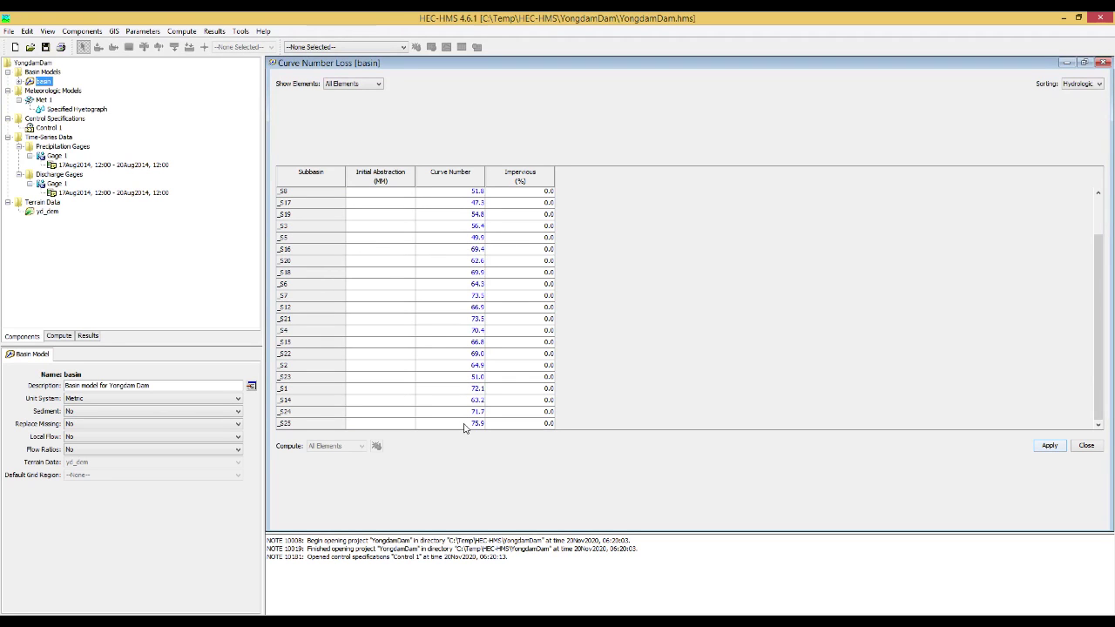
pyautogui.scroll(3, 464, 427)
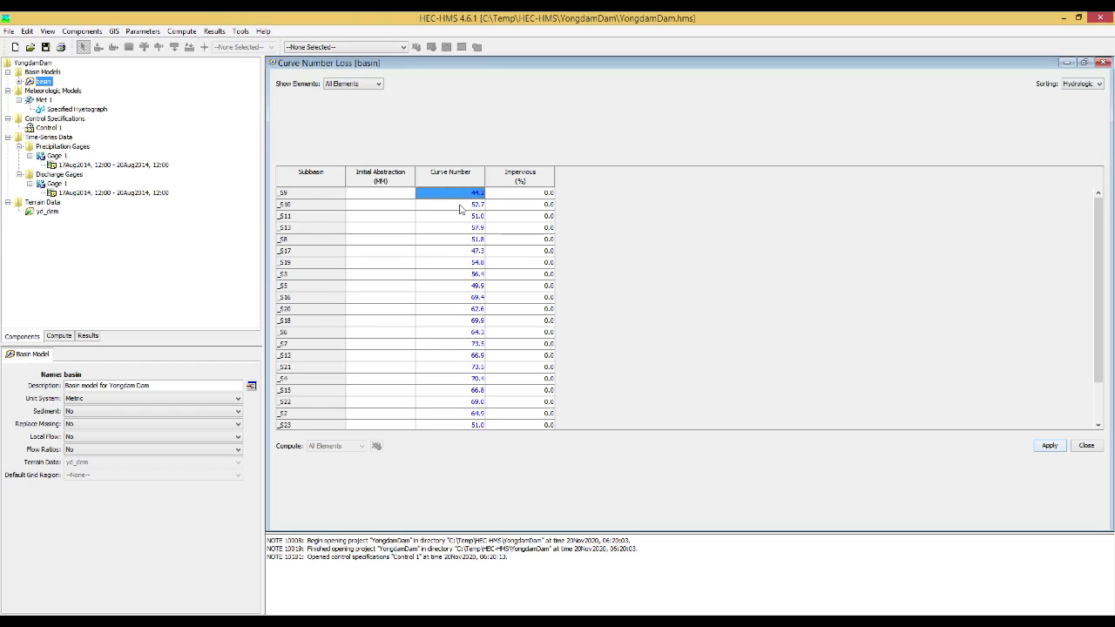
pyautogui.scroll(-2, 462, 235)
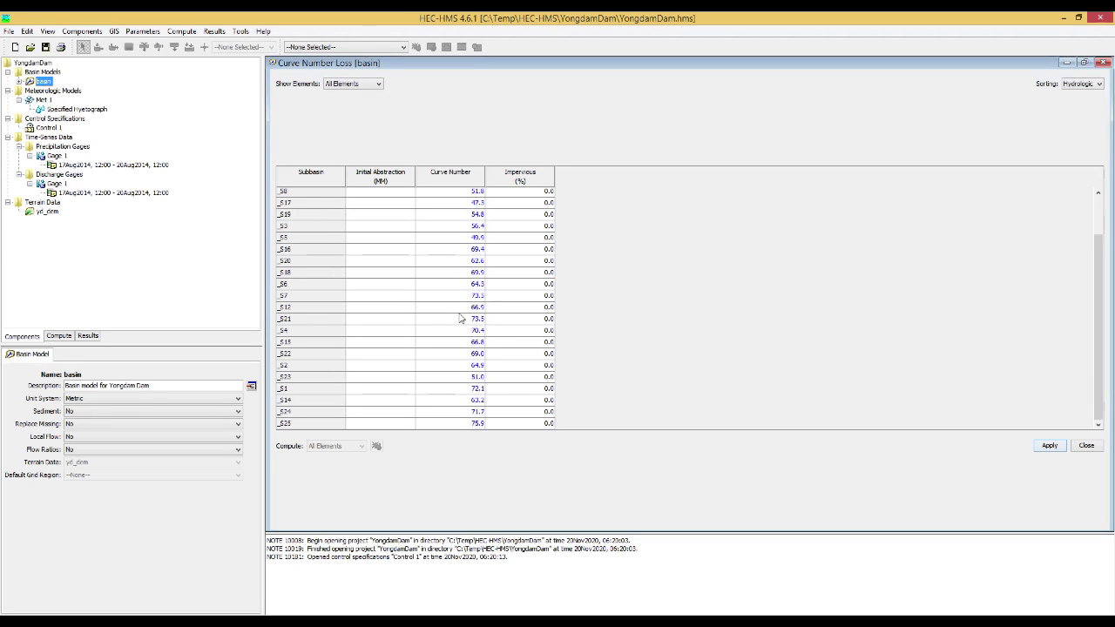
pyautogui.scroll(2, 466, 396)
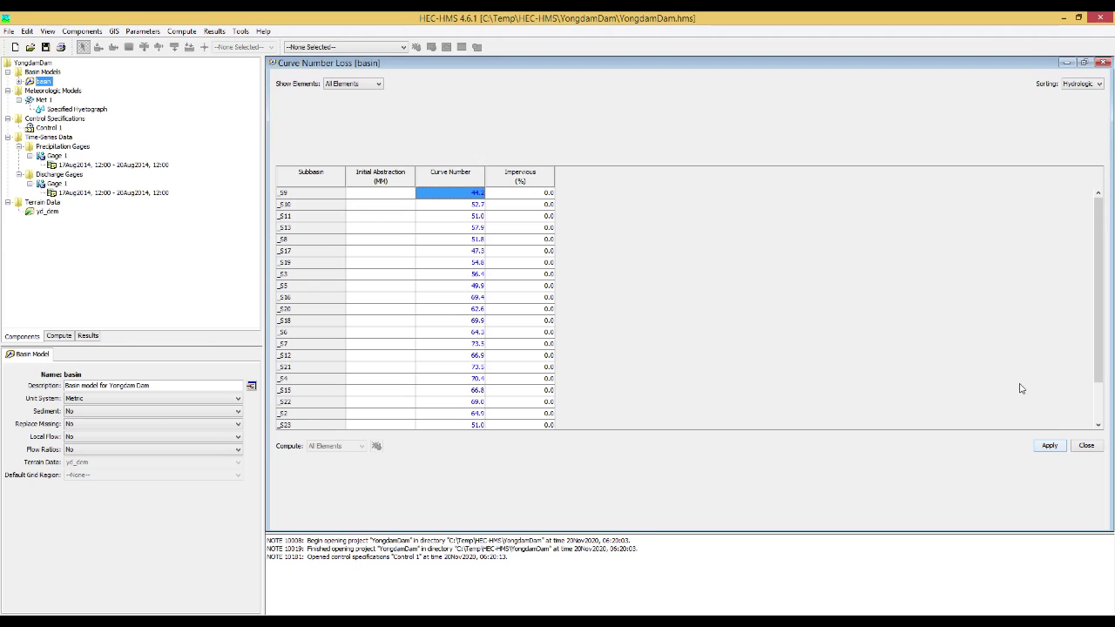
pyautogui.click(1051, 445)
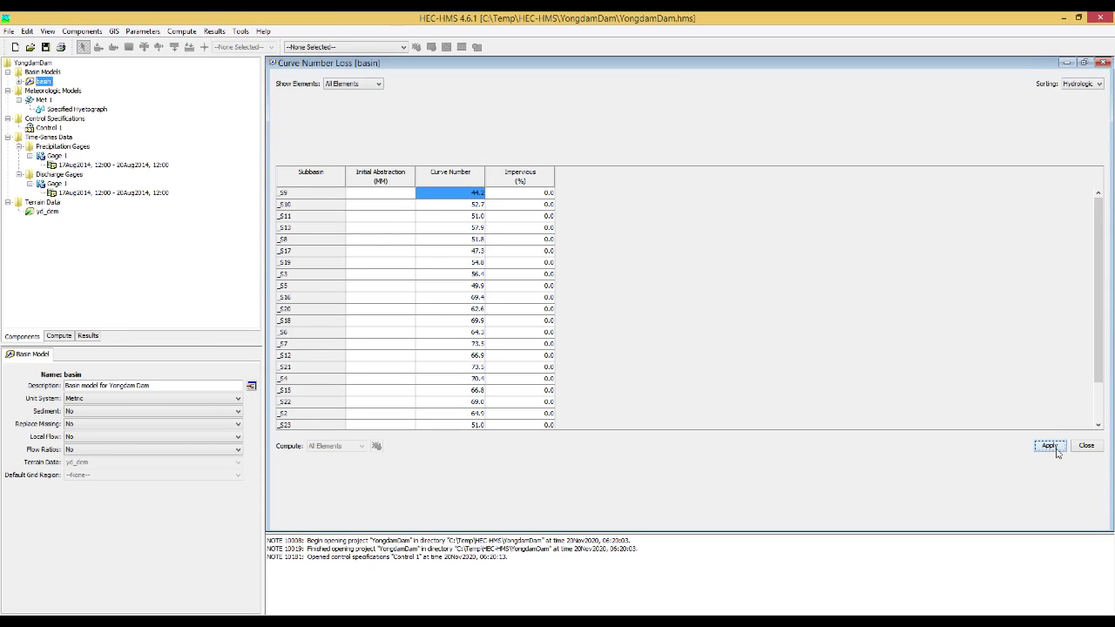
pyautogui.click(1085, 62)
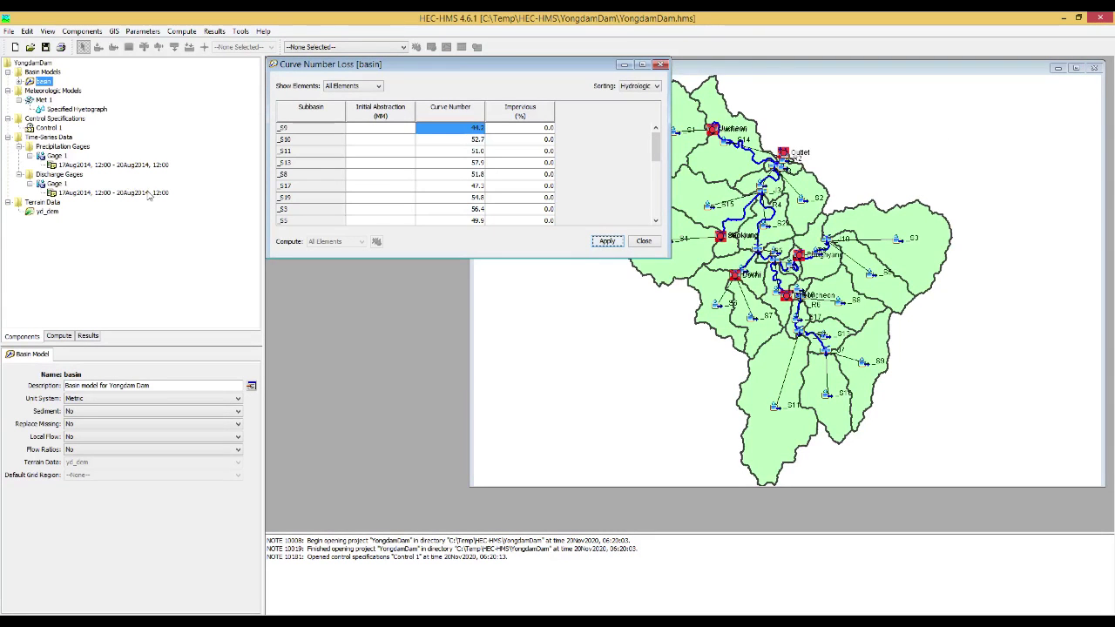
# Open the Run 1 result graph for the Outlet sink, shrink its window and place it over the basin map's lower part
pyautogui.click(60, 337)
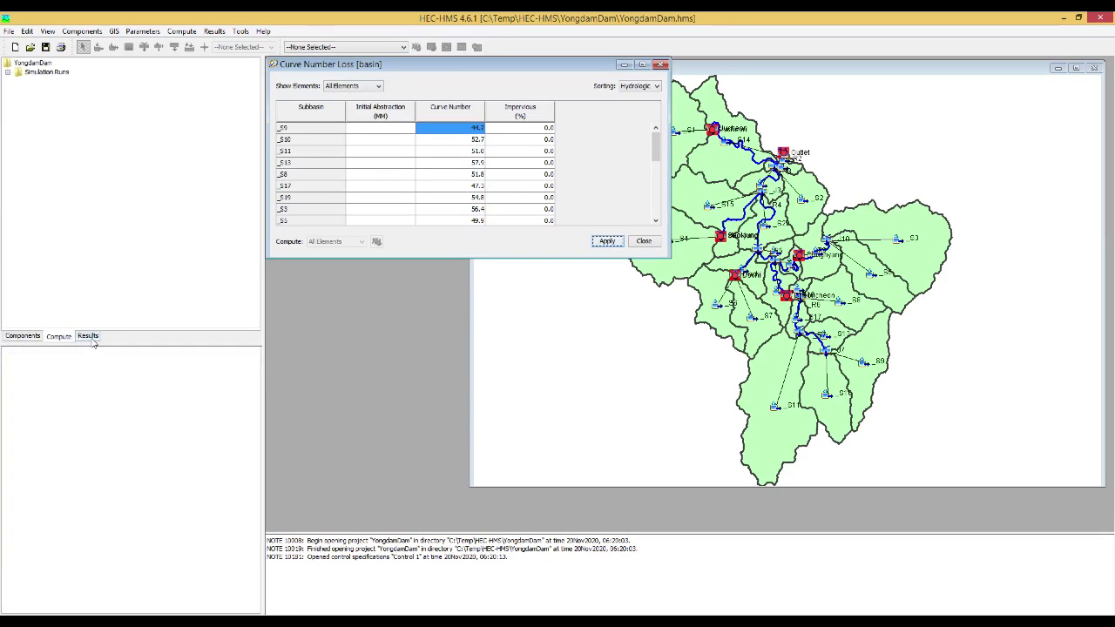
pyautogui.click(90, 339)
pyautogui.click(19, 82)
pyautogui.scroll(-5, 88, 208)
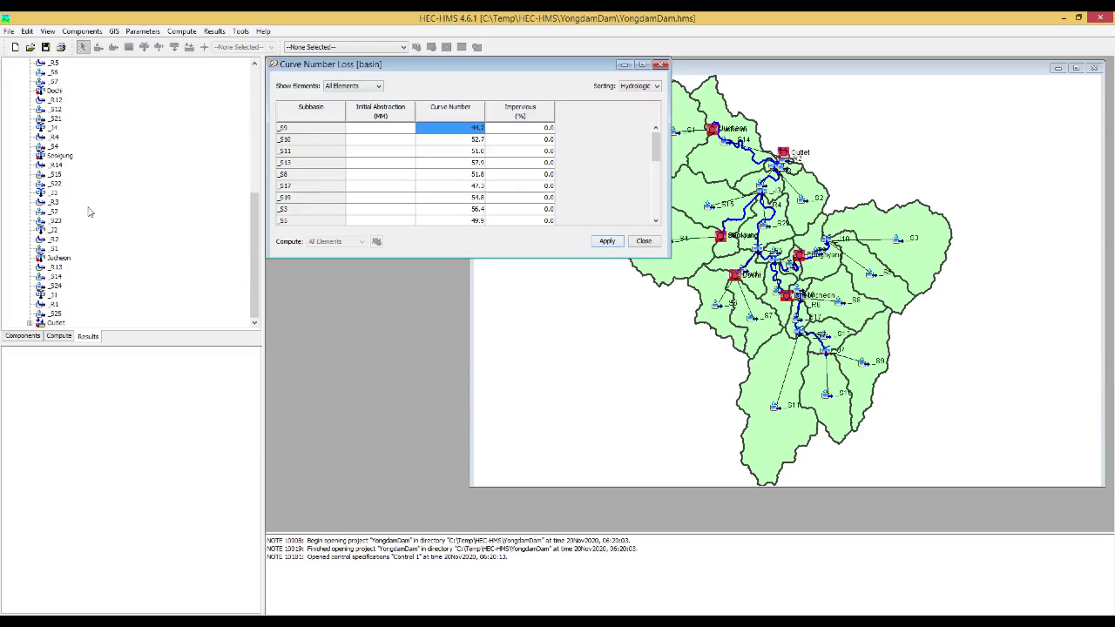
pyautogui.click(30, 323)
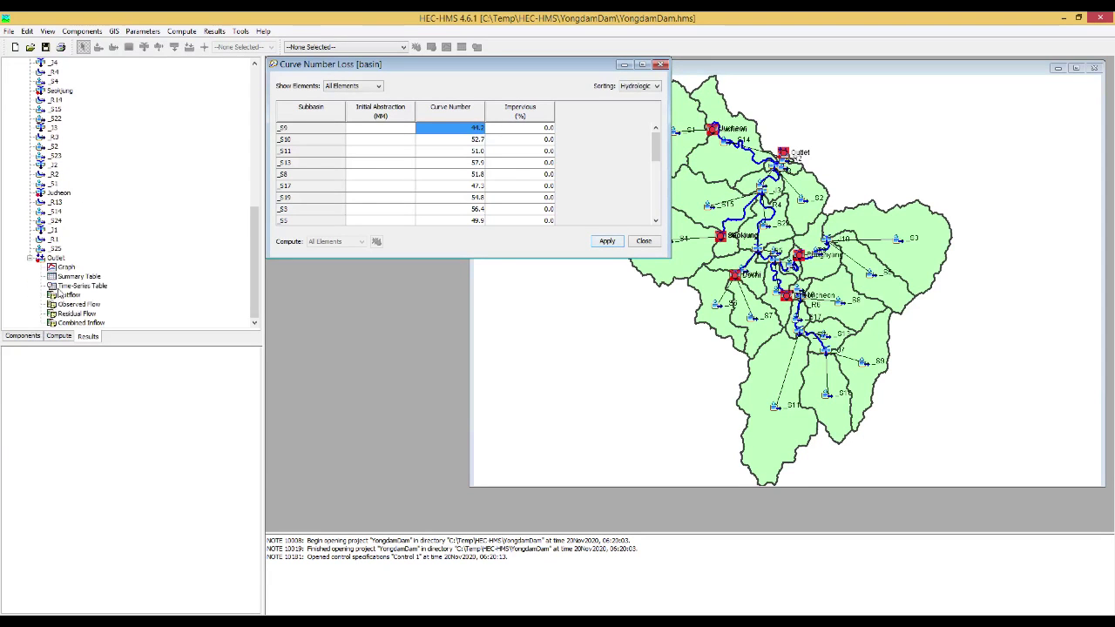
pyautogui.click(62, 268)
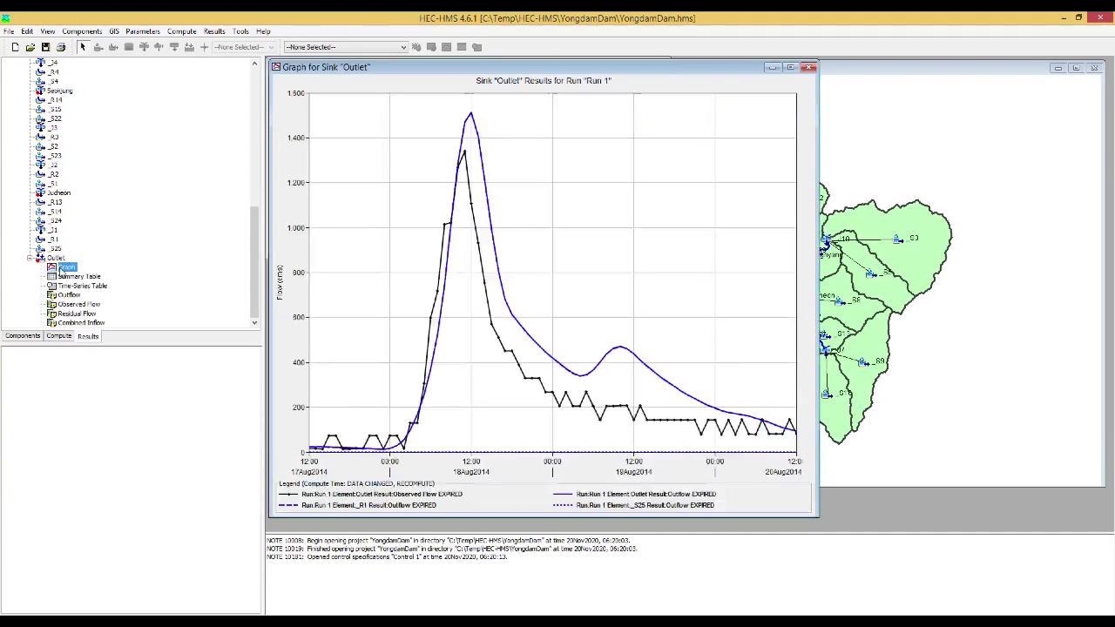
pyautogui.moveTo(820, 60); pyautogui.dragTo(551, 261)
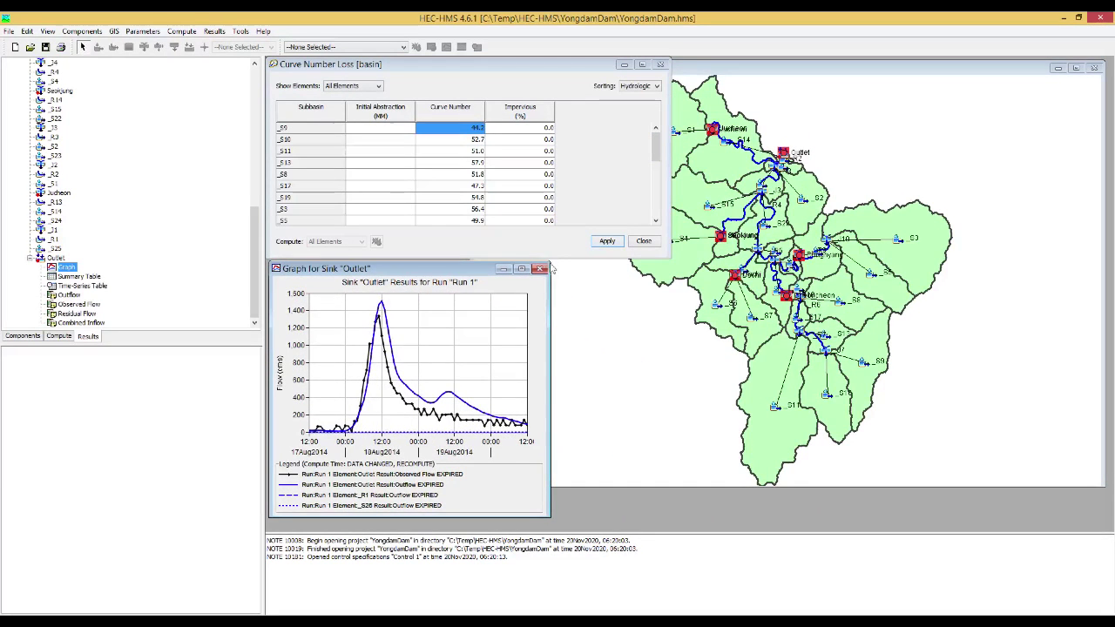
pyautogui.moveTo(478, 274); pyautogui.dragTo(1016, 283)
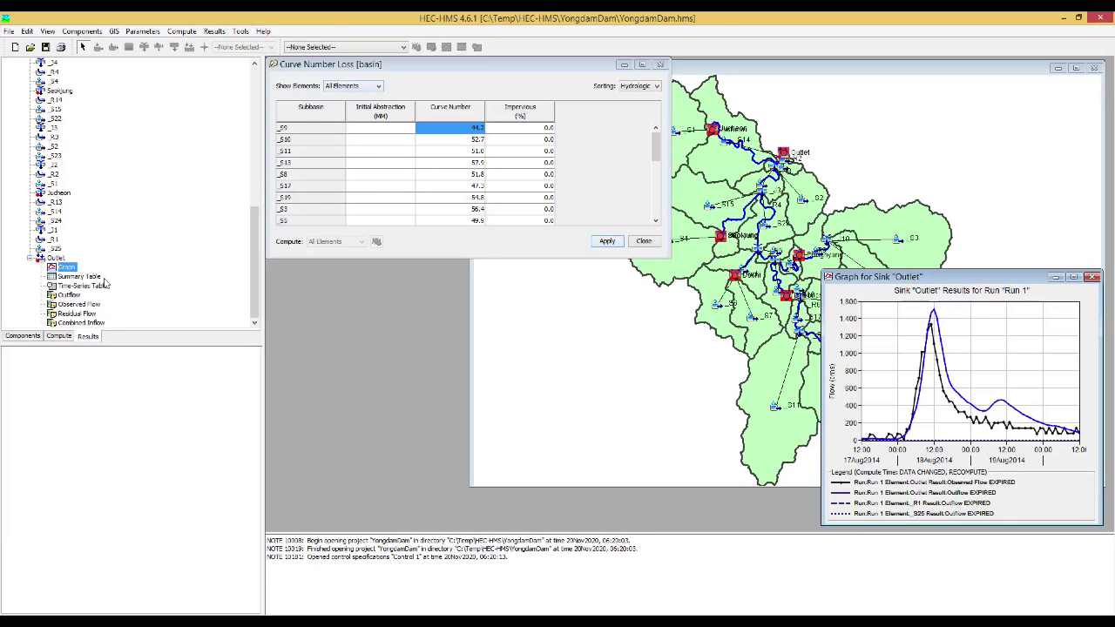
# Select simulation Run 1, enlarge the Outlet graph slightly, compute the run and dismiss the progress window
pyautogui.click(57, 338)
pyautogui.click(9, 74)
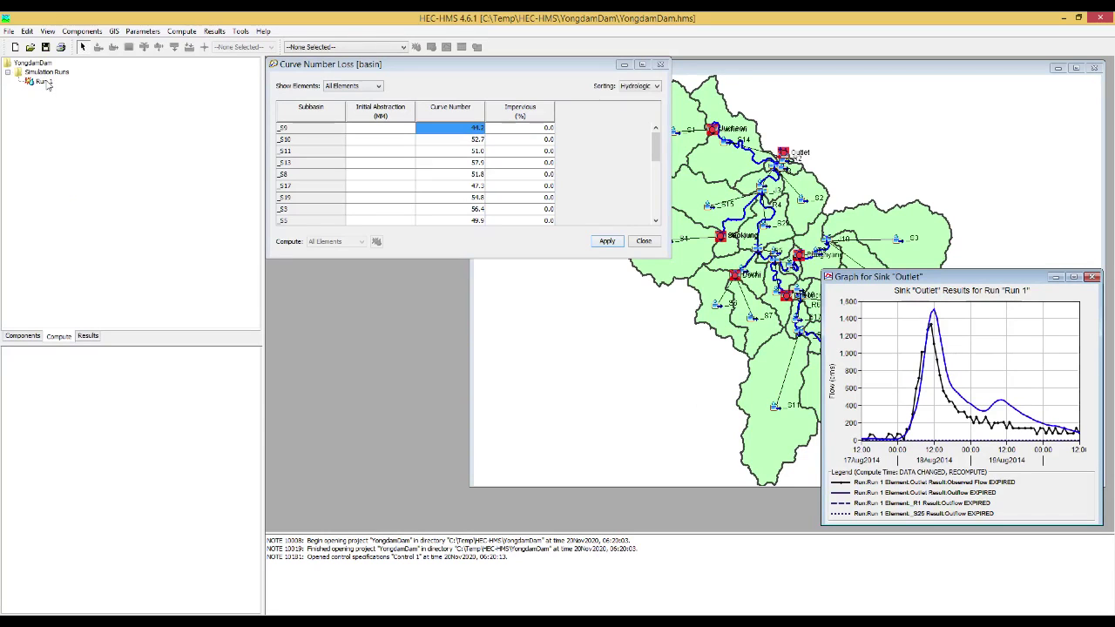
pyautogui.click(43, 81)
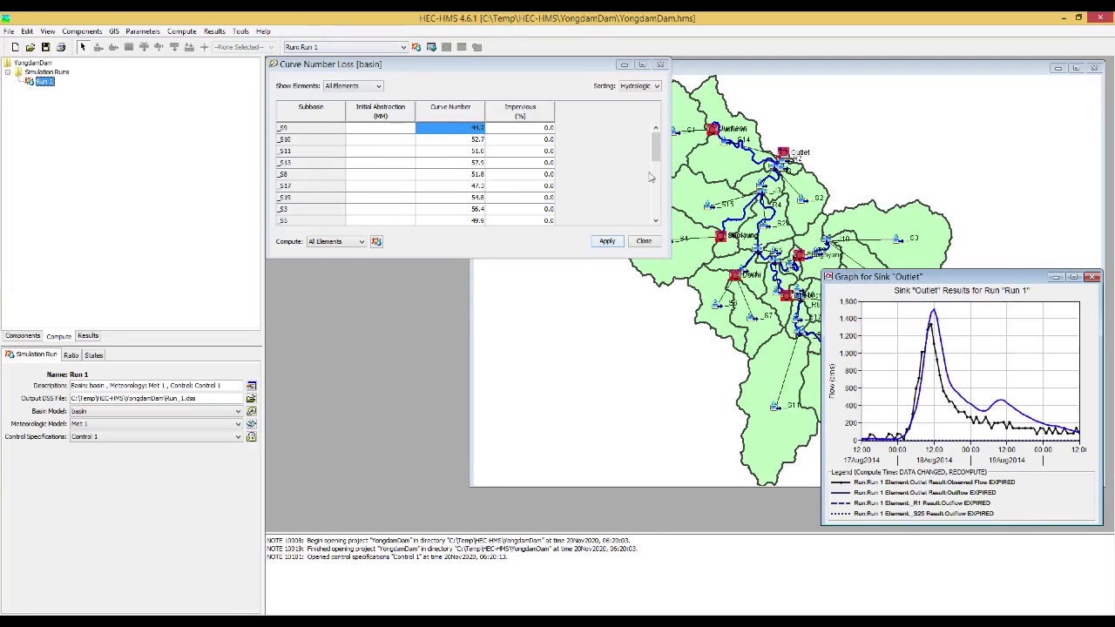
pyautogui.moveTo(822, 271); pyautogui.dragTo(768, 236)
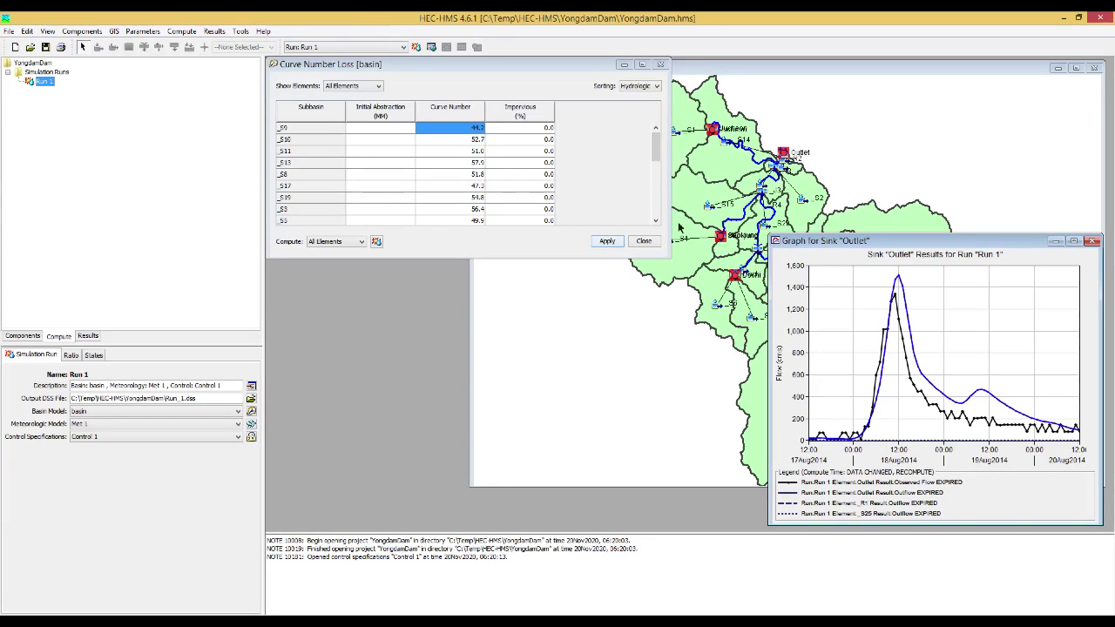
pyautogui.click(417, 48)
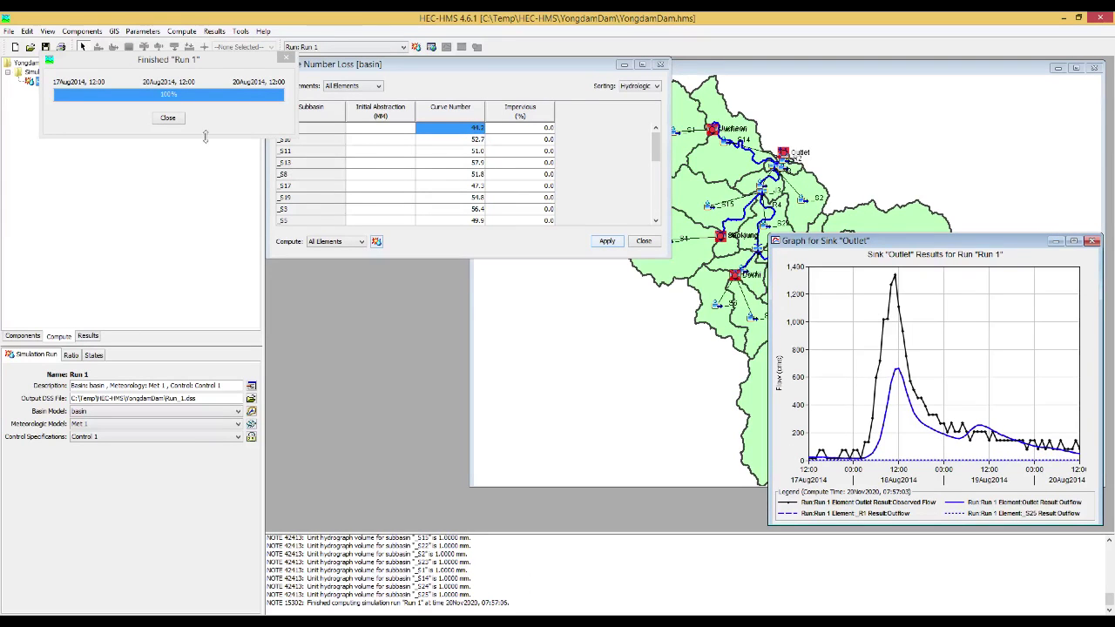
pyautogui.click(168, 118)
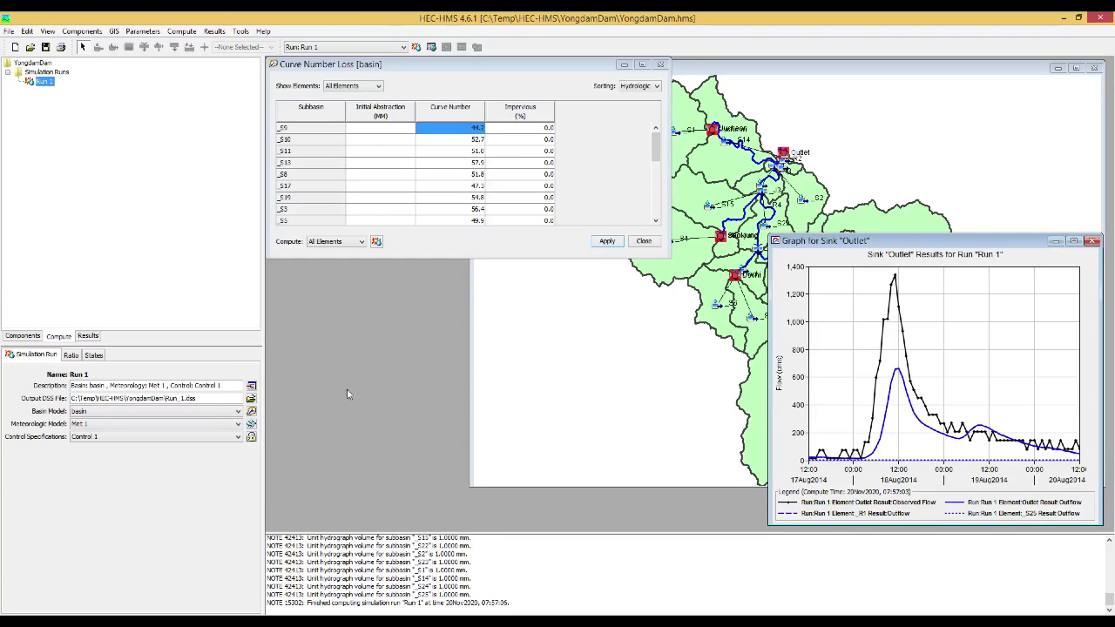
# Examine the Outlet sink's summary table for peak discharge, volume and fit statistics, and close it
pyautogui.click(90, 337)
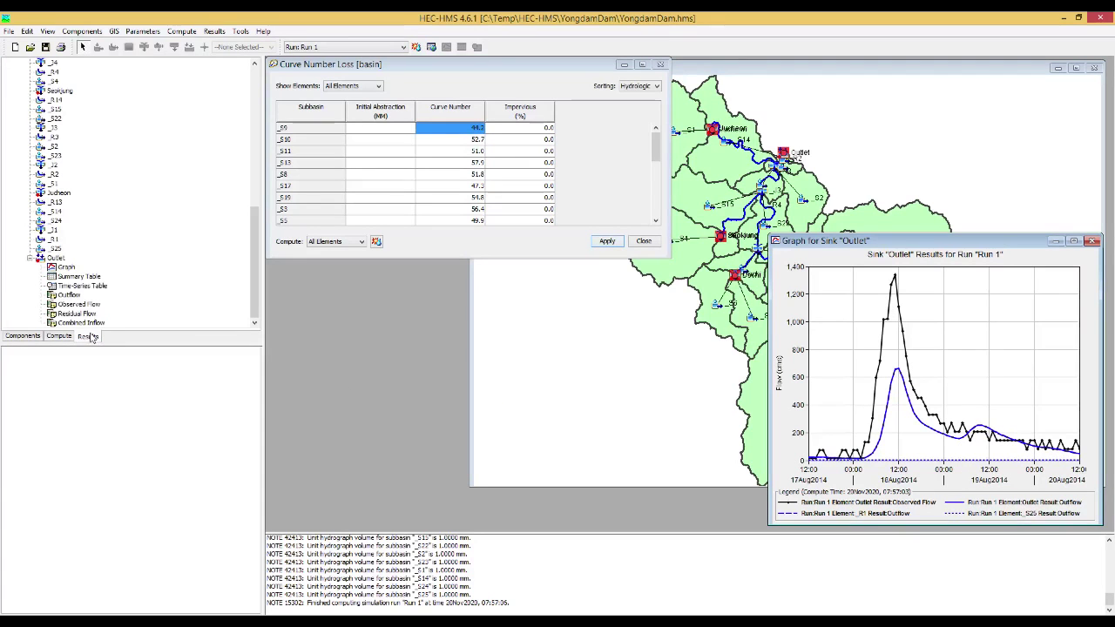
pyautogui.click(73, 277)
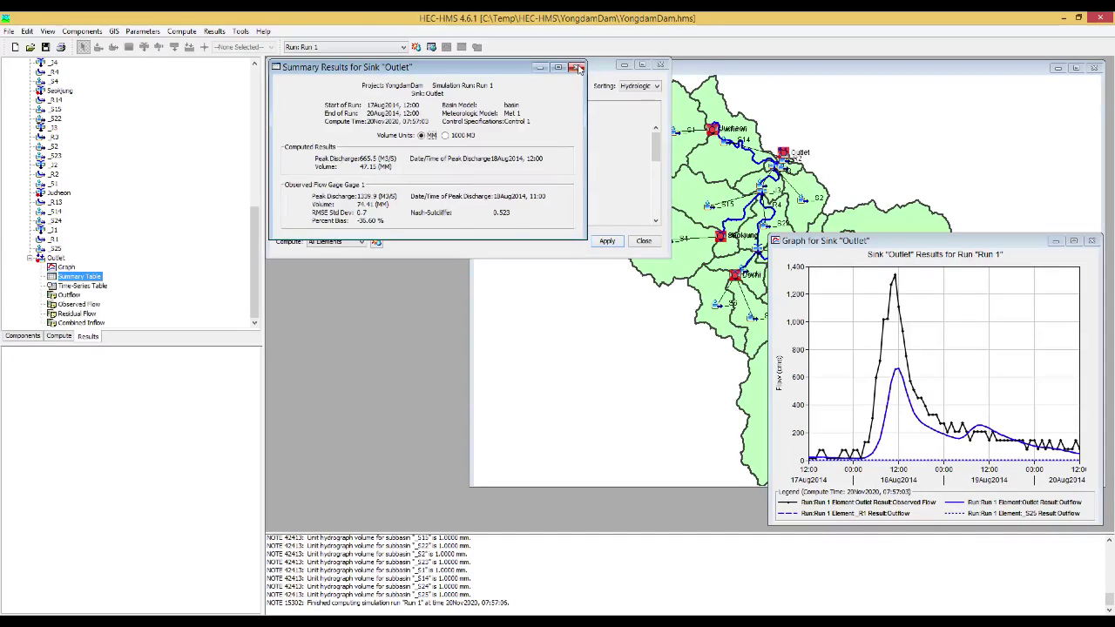
pyautogui.click(576, 67)
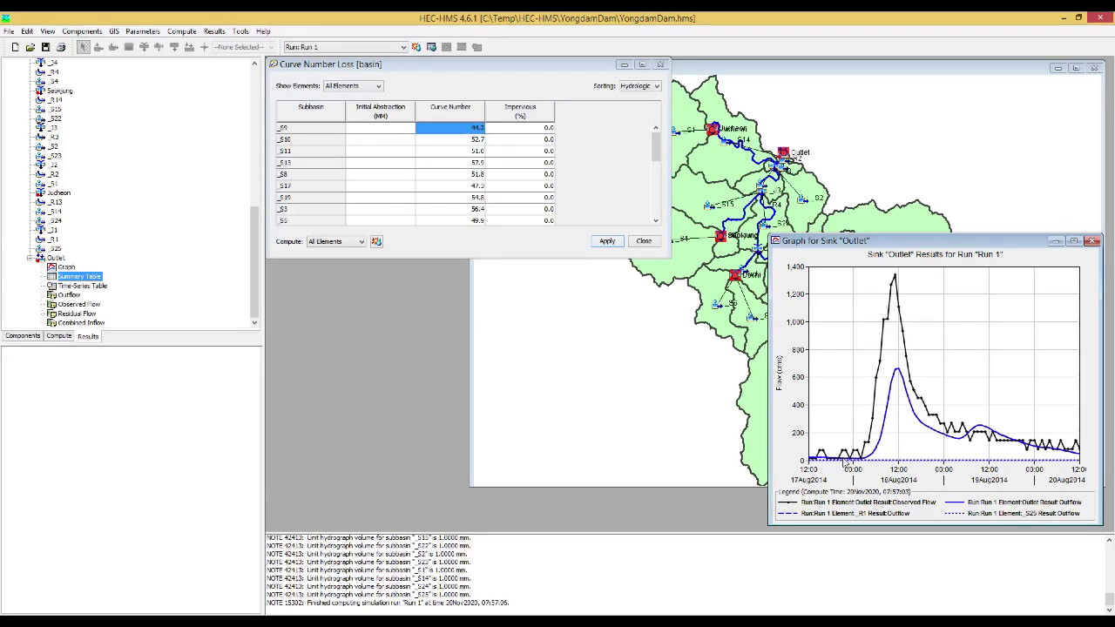
# Make the Curve Number Loss table taller and set the impervious percentage of subbasin _S9 to 35
pyautogui.click(525, 131)
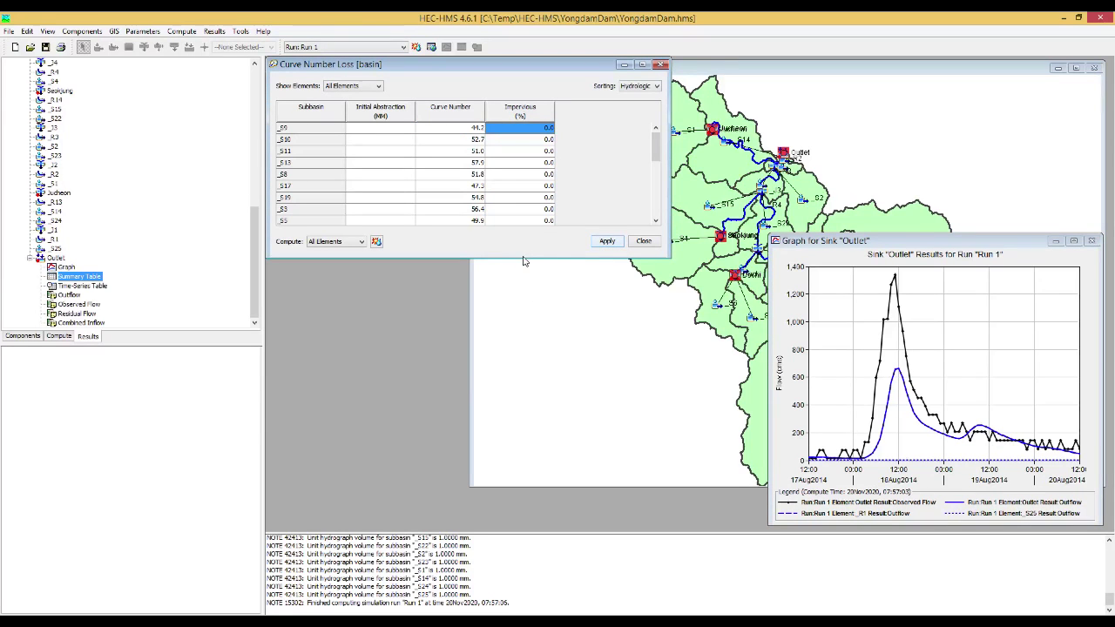
pyautogui.moveTo(523, 259); pyautogui.dragTo(527, 463)
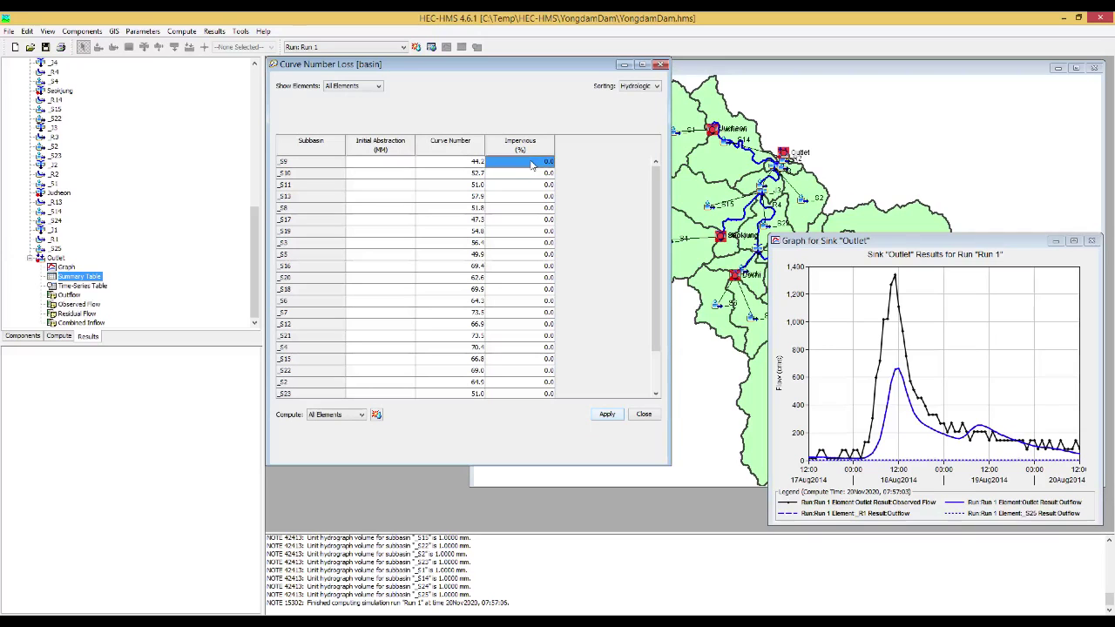
pyautogui.write('35')
pyautogui.press('Return')
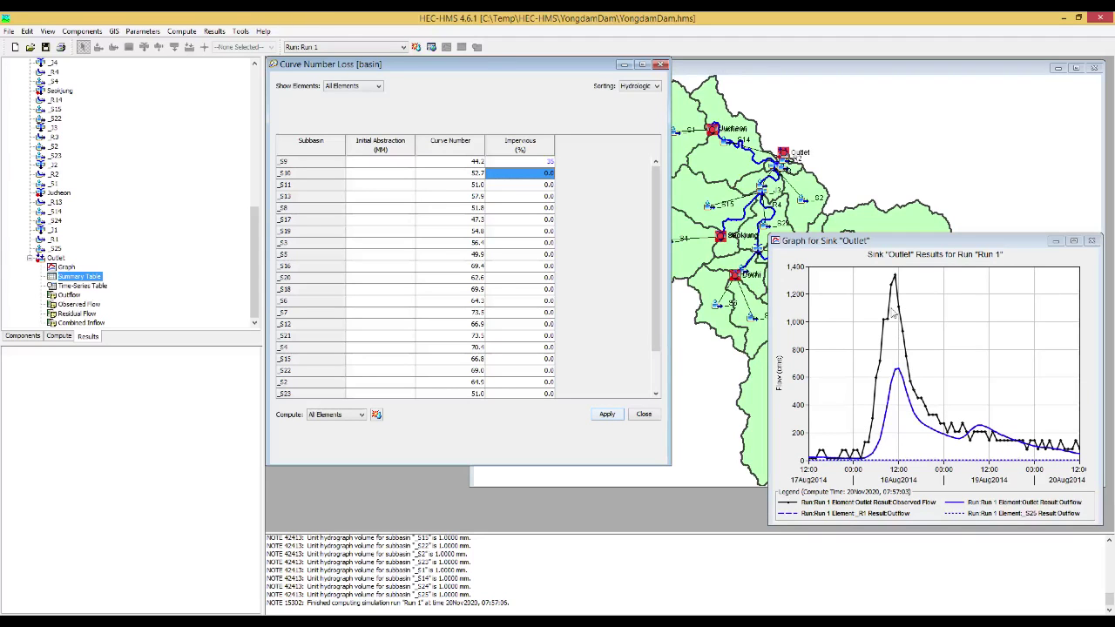
# Fill the impervious percentage of every subbasin from _S9 to _S25 by repeating the first value
pyautogui.click(535, 164)
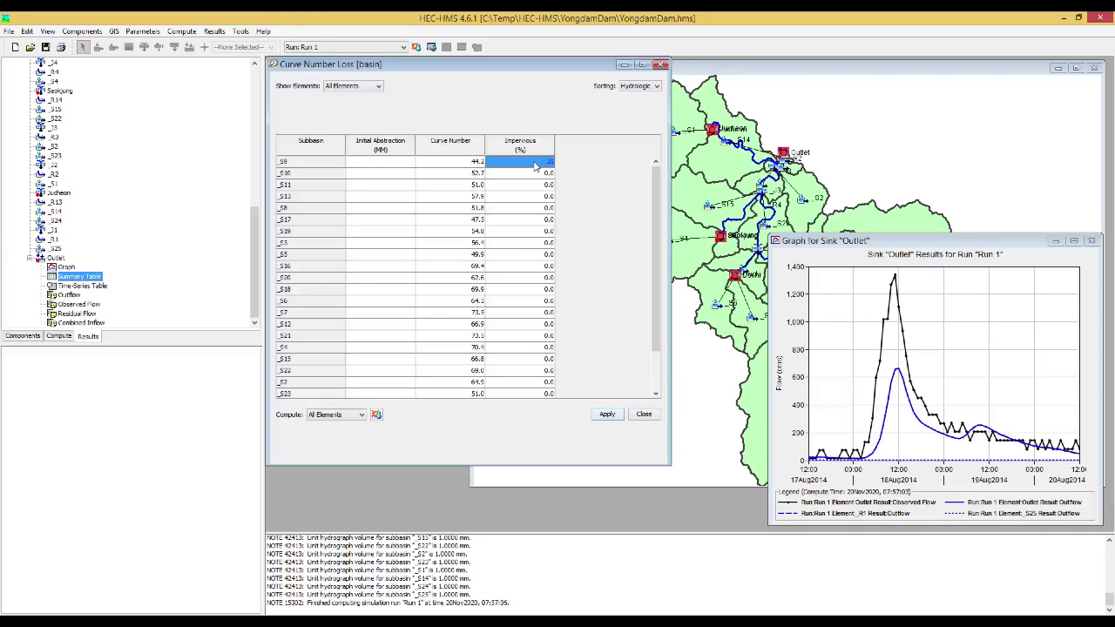
pyautogui.moveTo(534, 164); pyautogui.dragTo(537, 392)
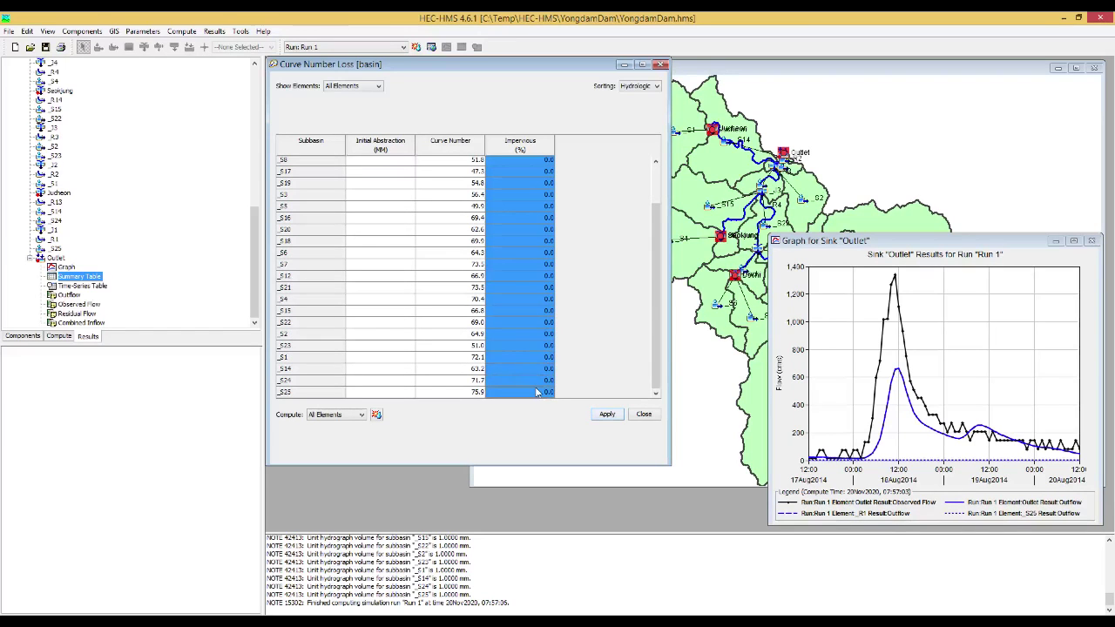
pyautogui.rightClick(538, 391)
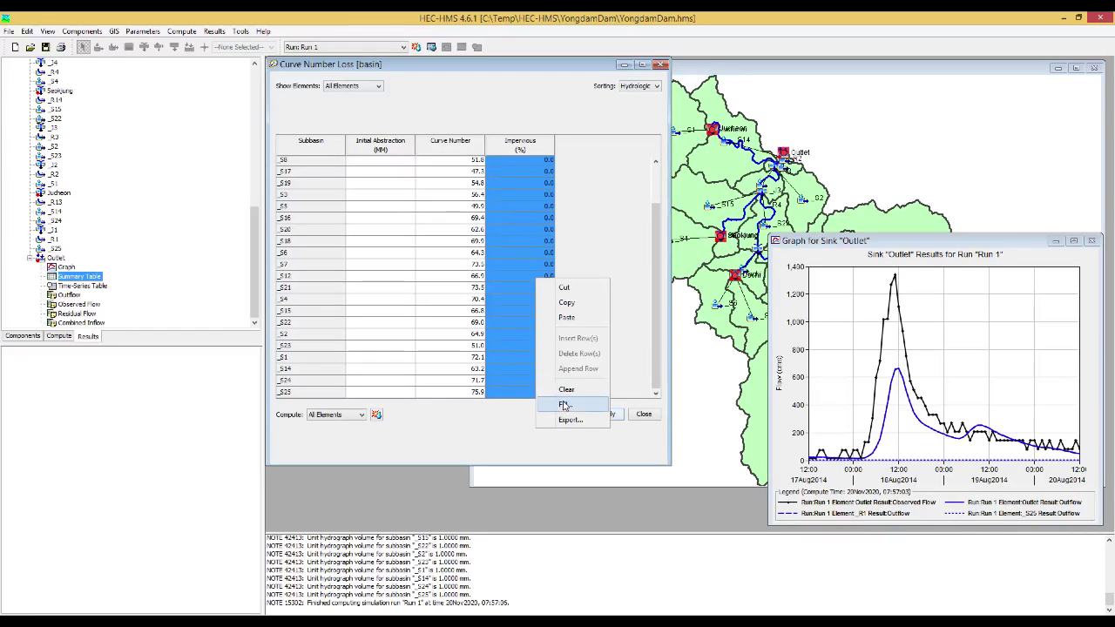
pyautogui.click(563, 404)
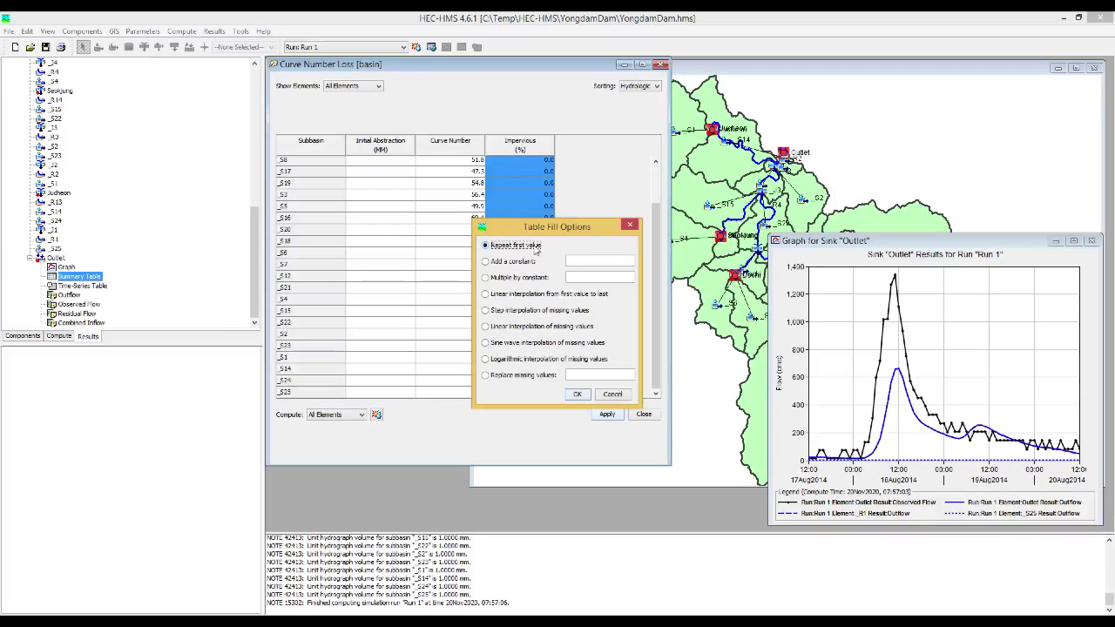
pyautogui.click(576, 394)
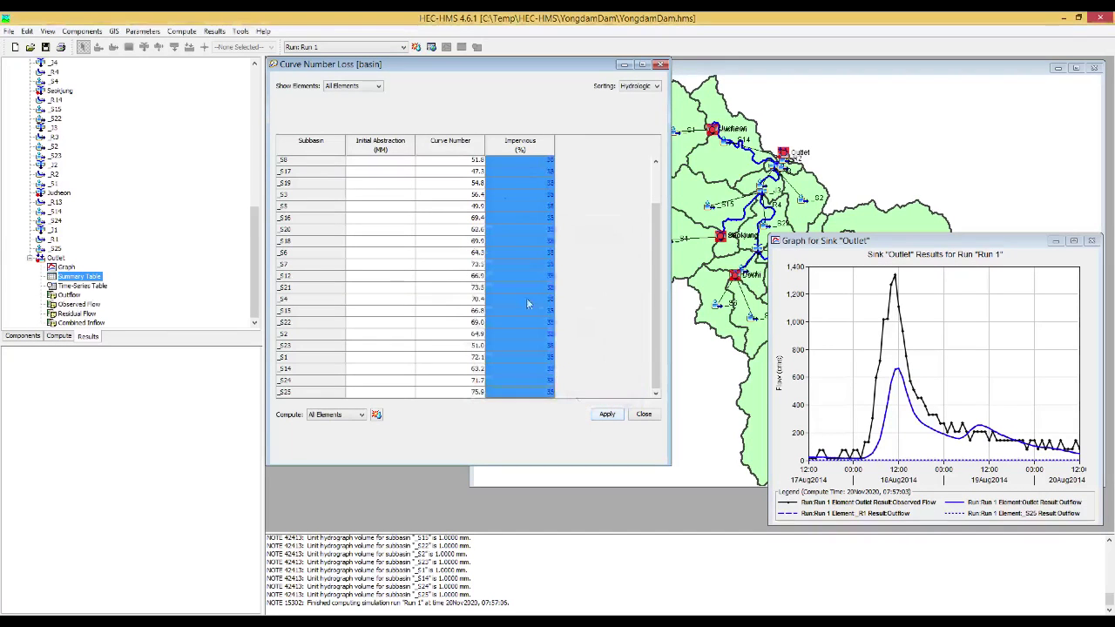
# Apply the edited impervious percentages in the Curve Number Loss table, recompute Run 1 and dismiss the progress window
pyautogui.scroll(2, 533, 218)
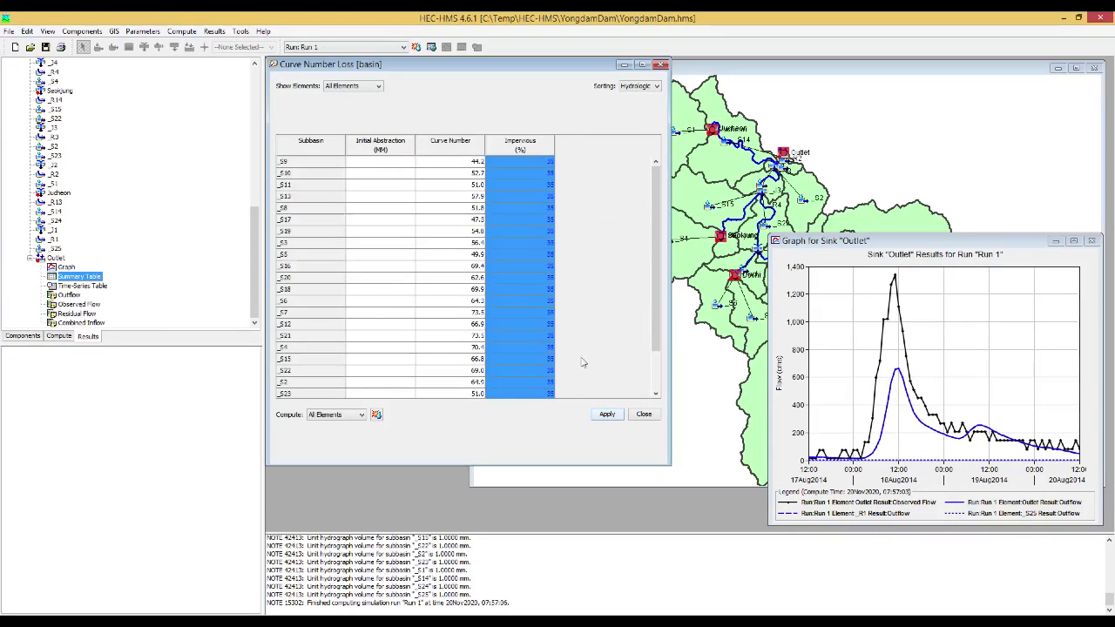
pyautogui.click(610, 415)
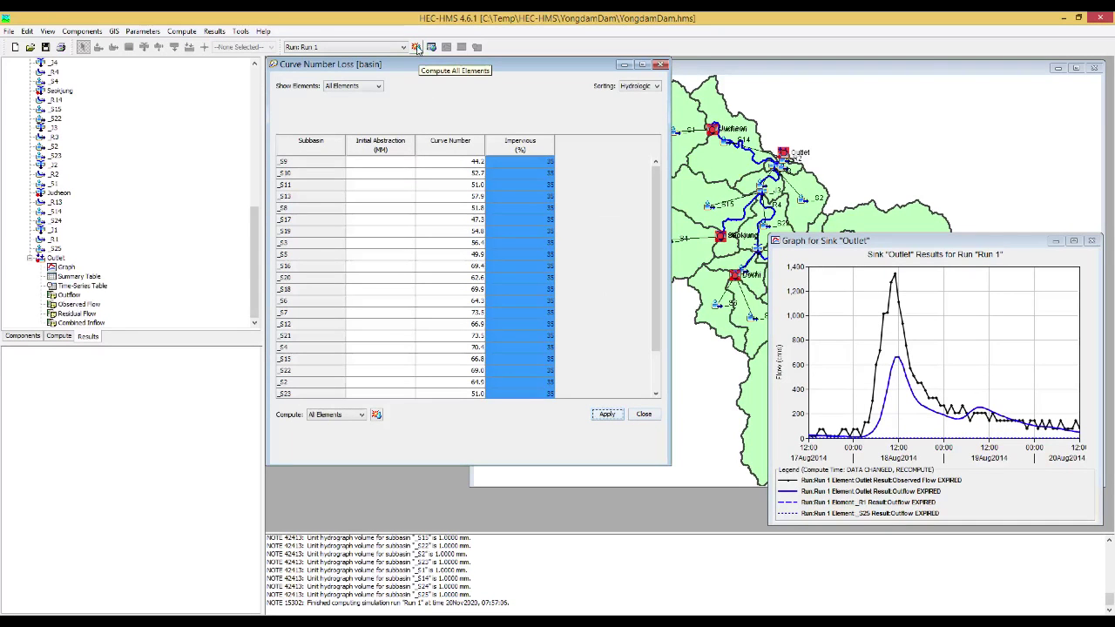
pyautogui.click(416, 47)
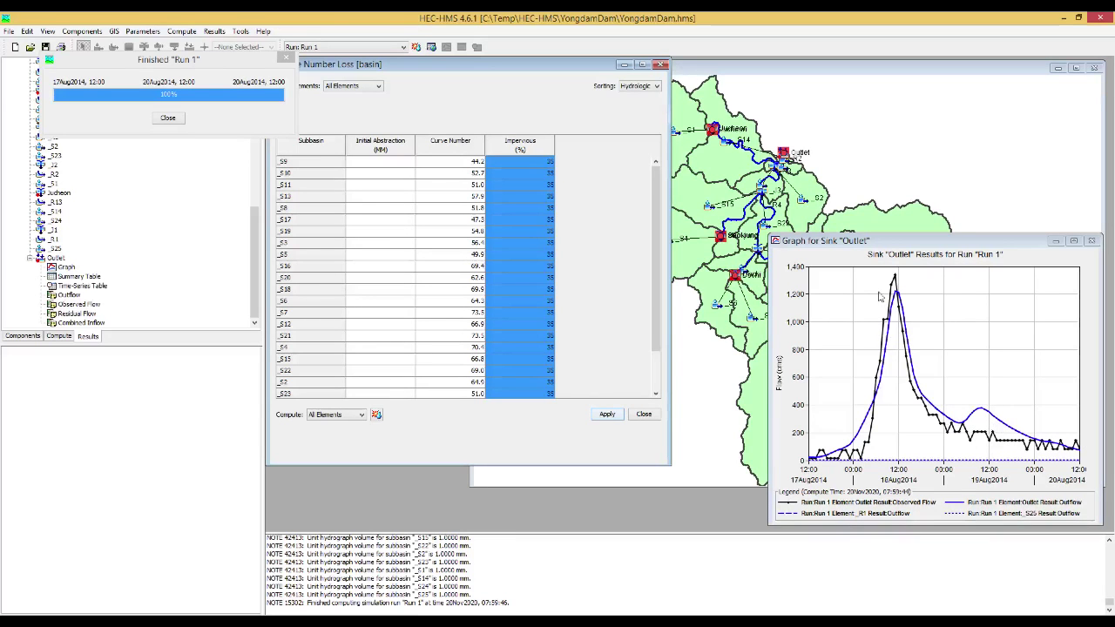
pyautogui.click(178, 121)
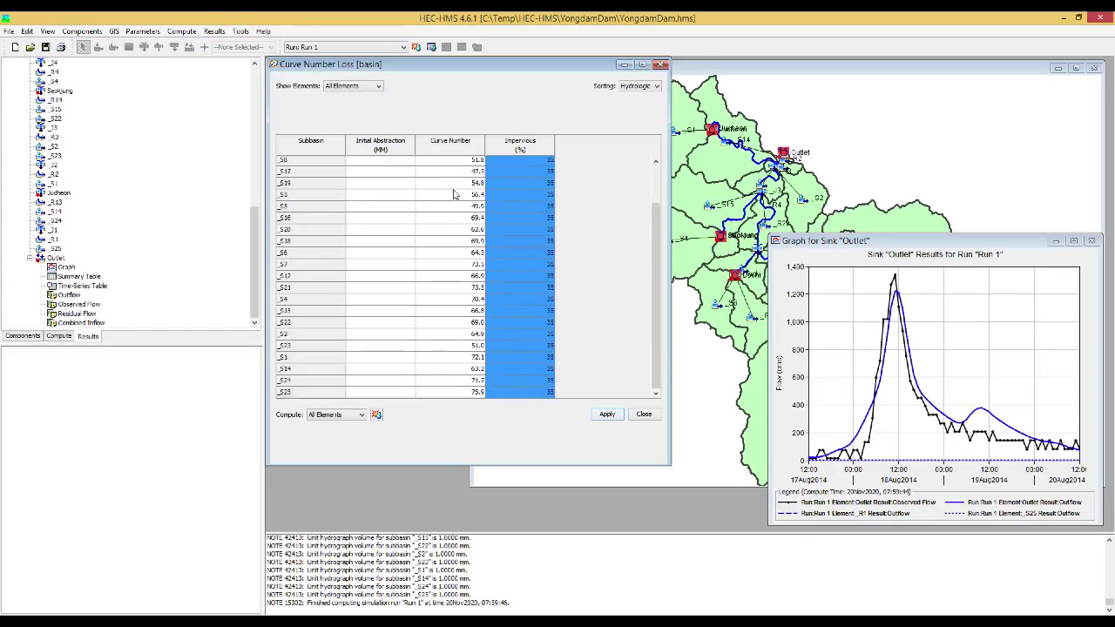
pyautogui.press('Tab')
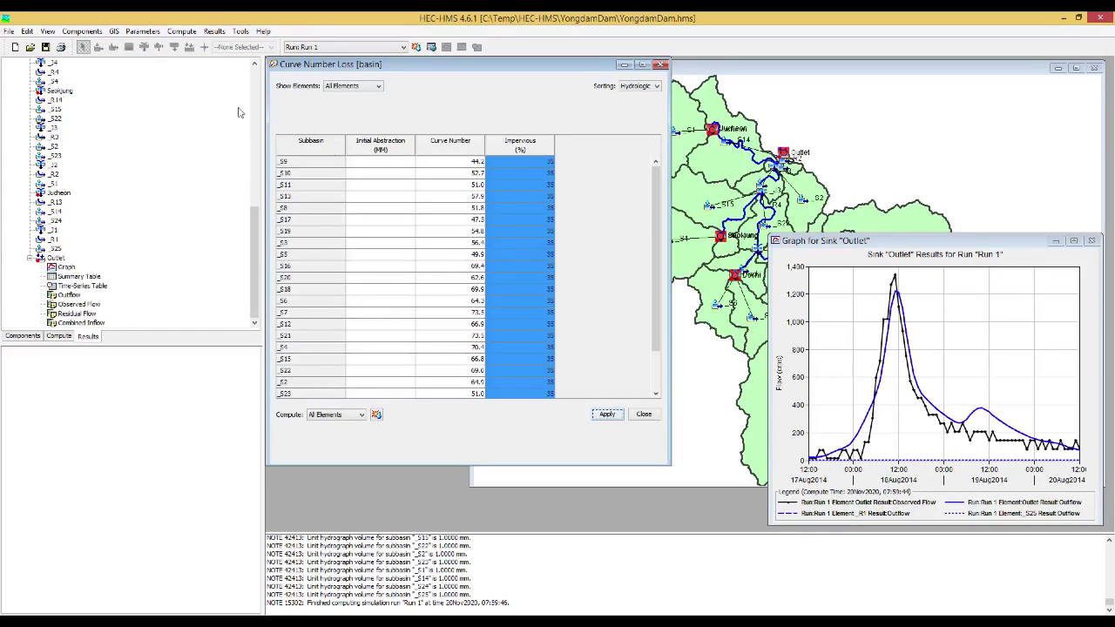
# Open the Clark Unit Hydrograph transform table for all subbasins and move it lower over the Curve Number Loss table
pyautogui.click(143, 33)
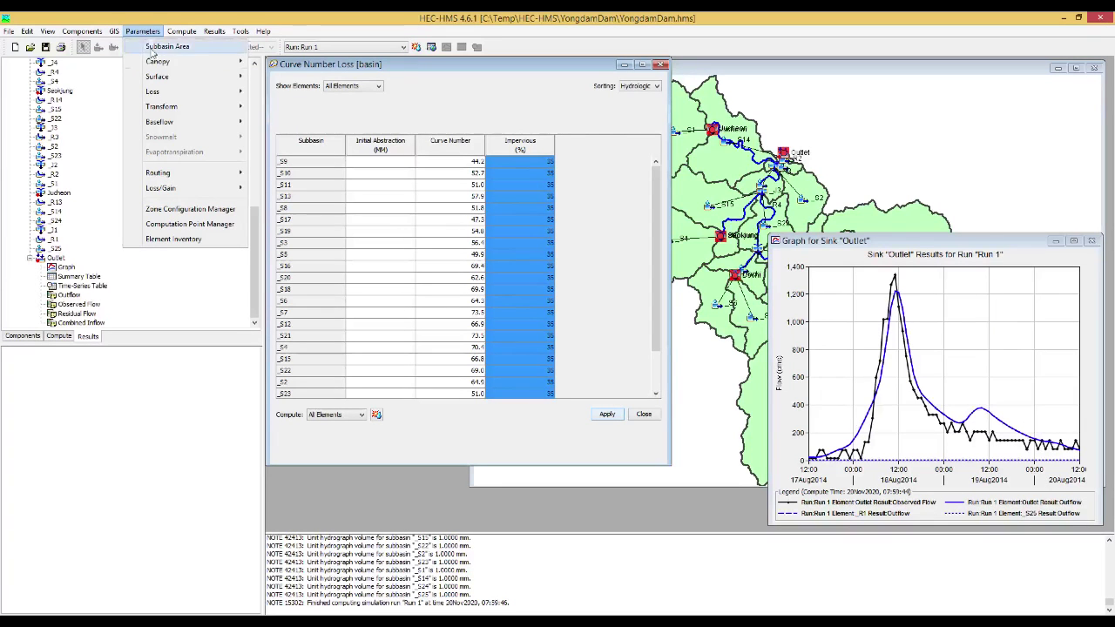
pyautogui.moveTo(178, 106)
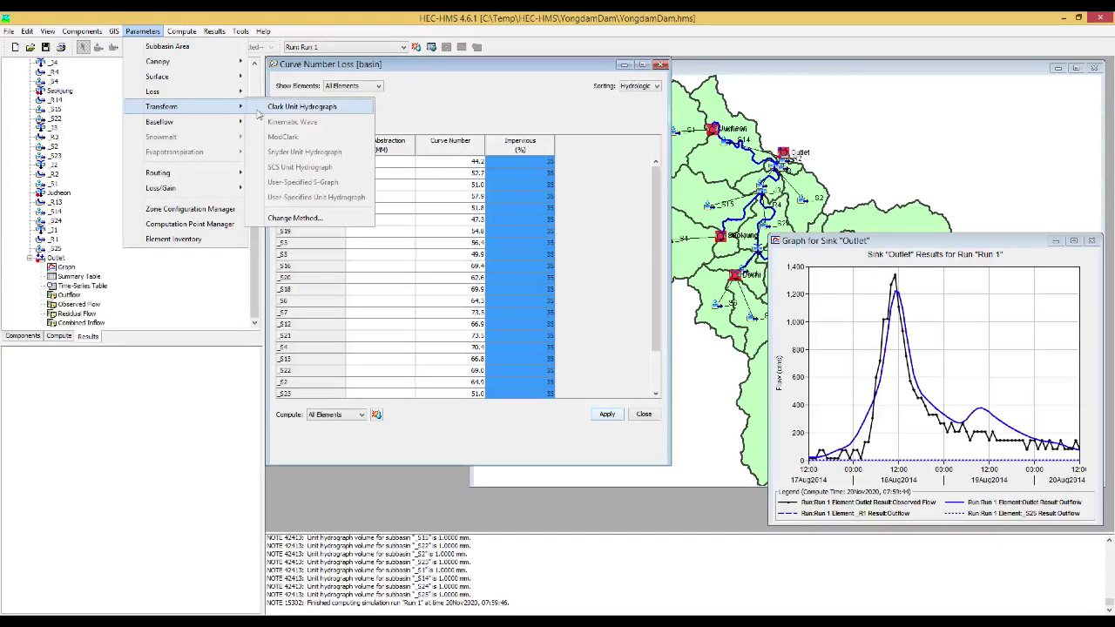
pyautogui.click(279, 109)
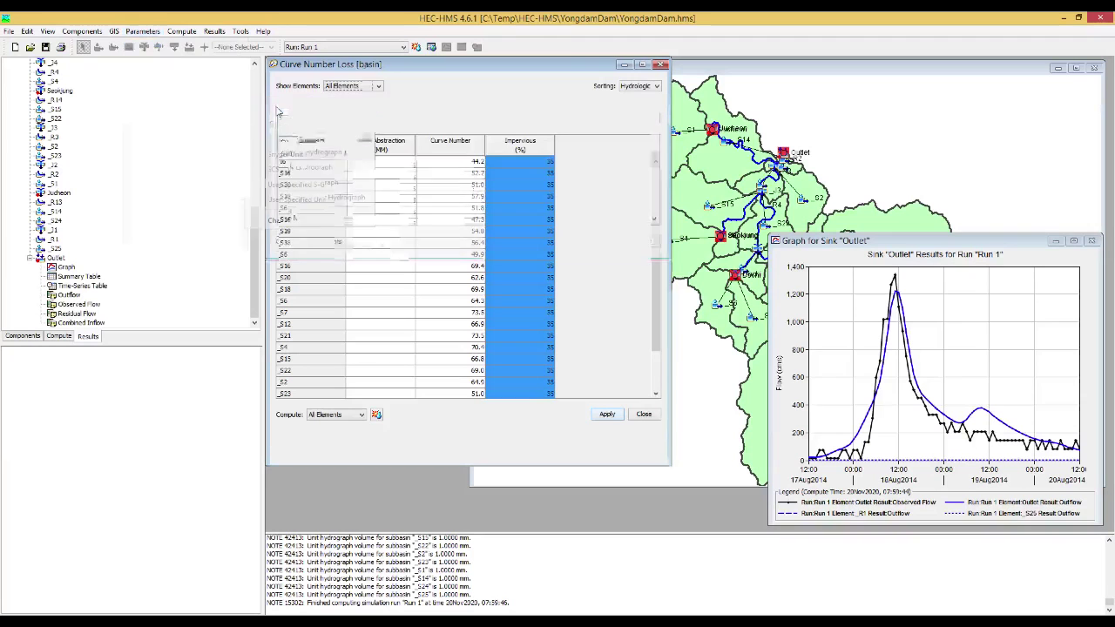
pyautogui.moveTo(513, 71); pyautogui.dragTo(542, 184)
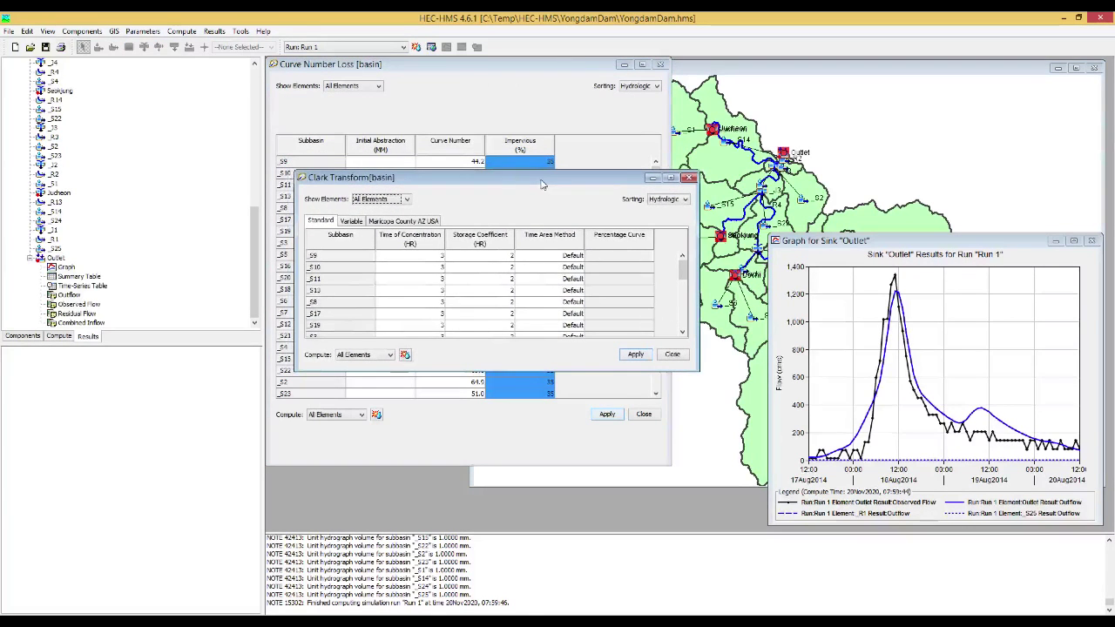
# Set the Clark time of concentration of every subbasin from _S9 to _S25 to 5 hours, apply it and recompute Run 1
pyautogui.click(433, 259)
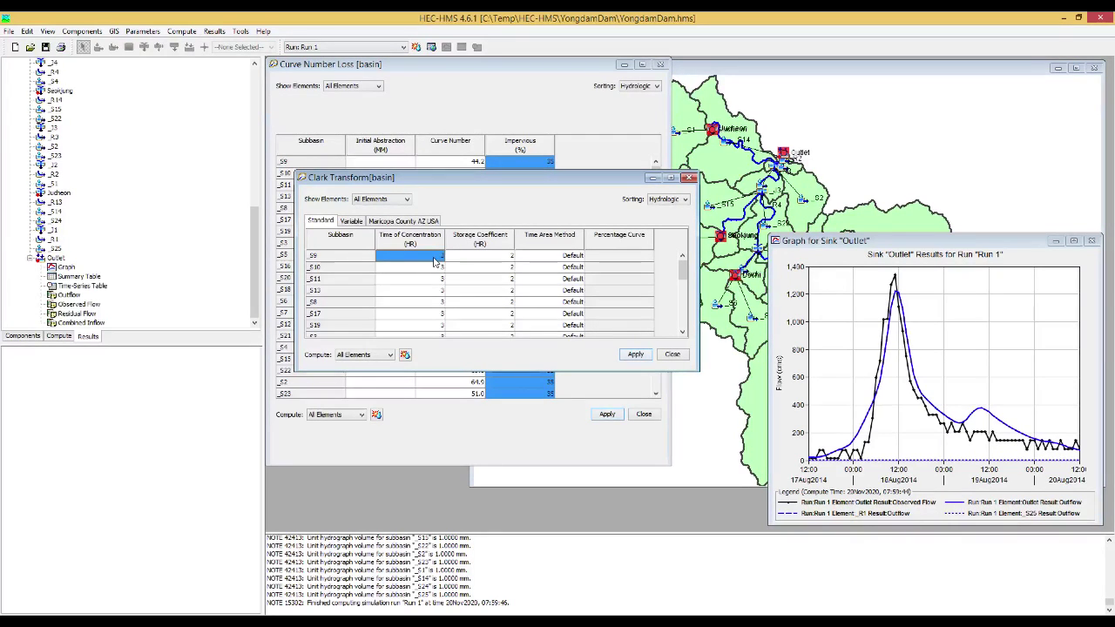
pyautogui.press('Return')
pyautogui.moveTo(433, 263); pyautogui.dragTo(428, 330)
pyautogui.rightClick(428, 330)
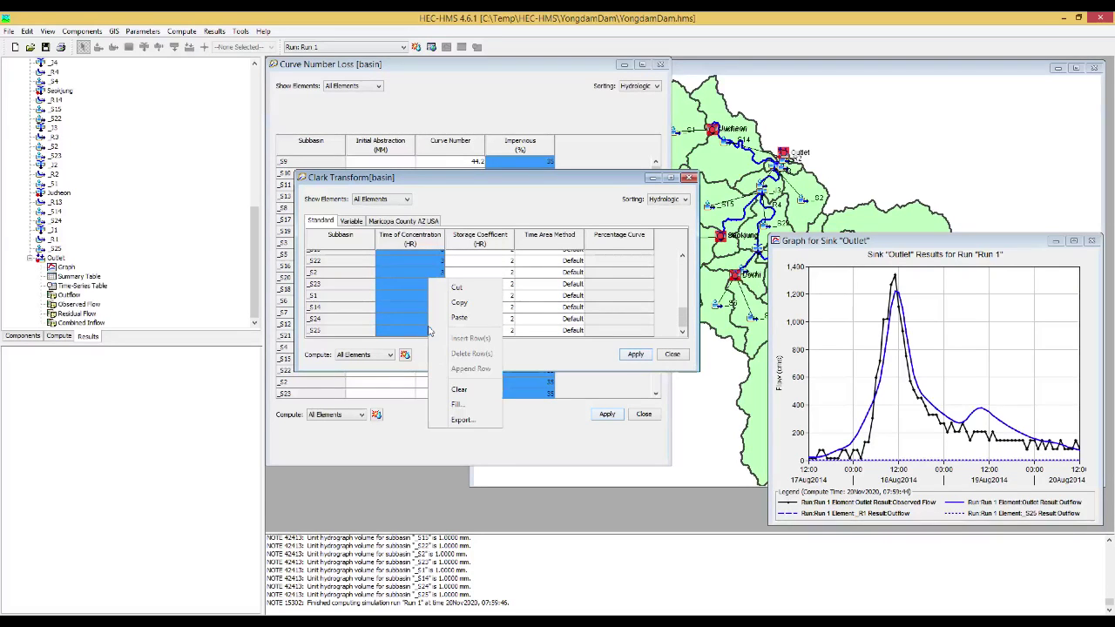
pyautogui.click(458, 404)
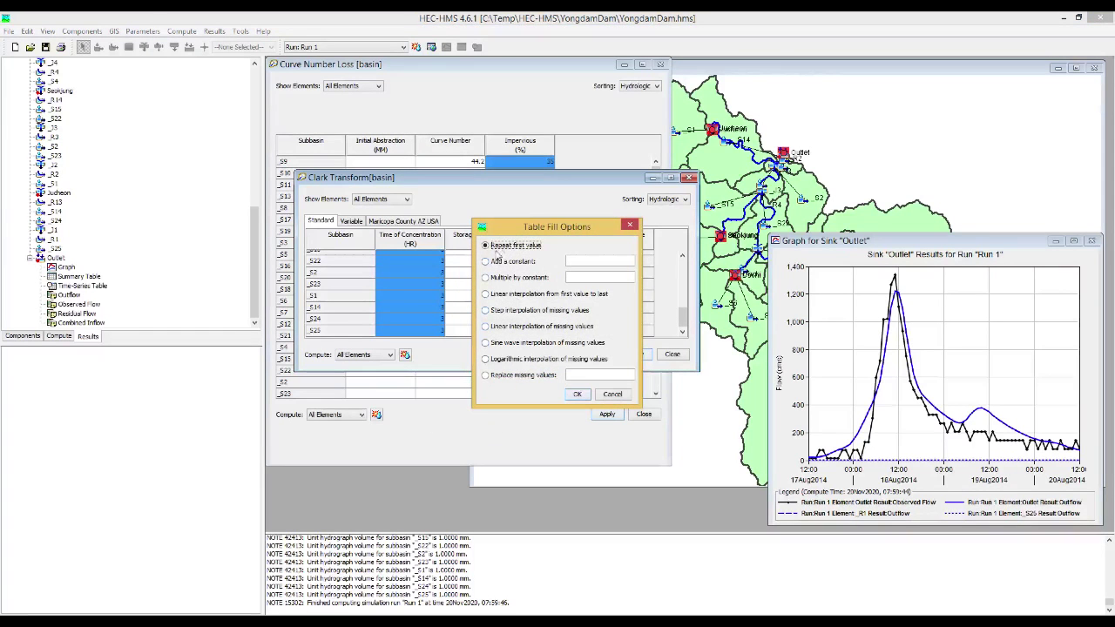
pyautogui.click(578, 395)
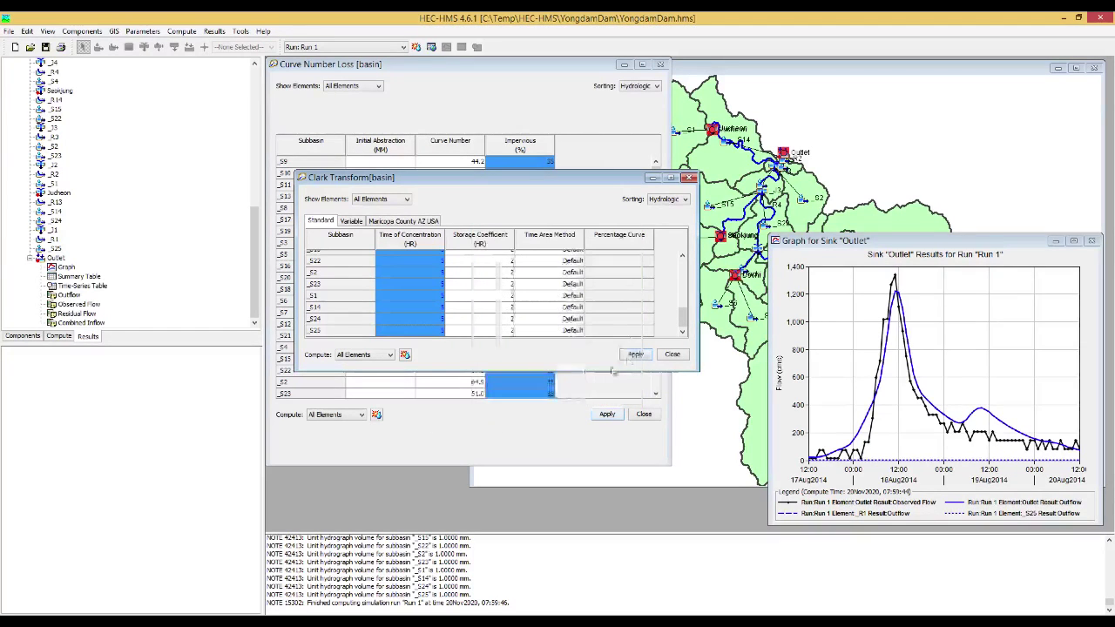
pyautogui.click(637, 354)
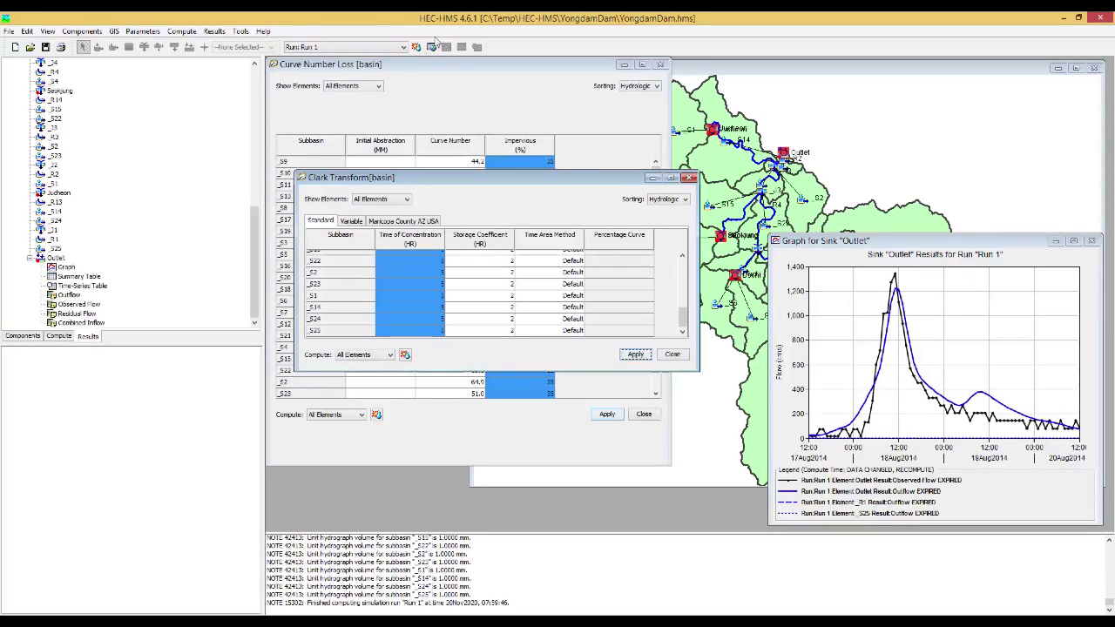
pyautogui.click(413, 47)
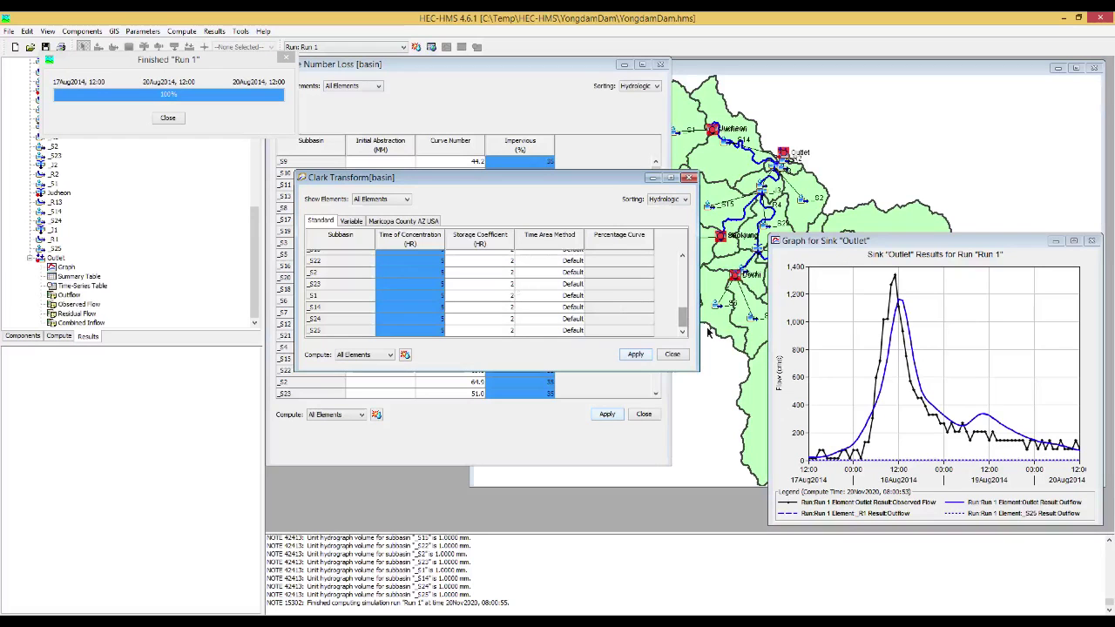
# Set the Clark time of concentration of subbasin _S9 to 3.5 hours
pyautogui.moveTo(683, 319); pyautogui.dragTo(682, 264)
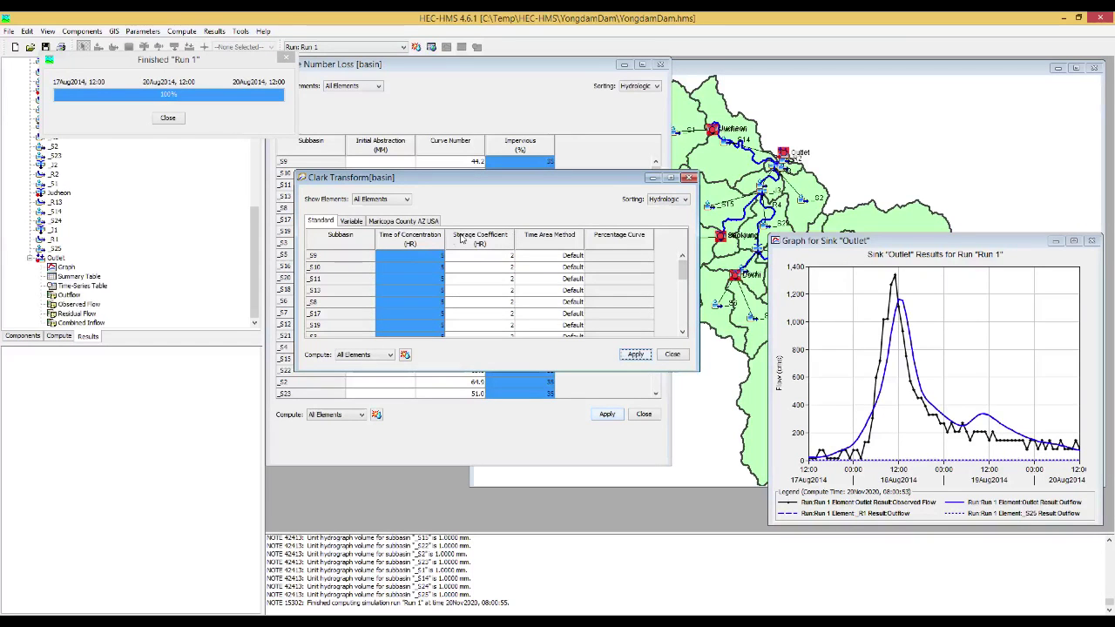
pyautogui.click(432, 257)
pyautogui.doubleClick(431, 257)
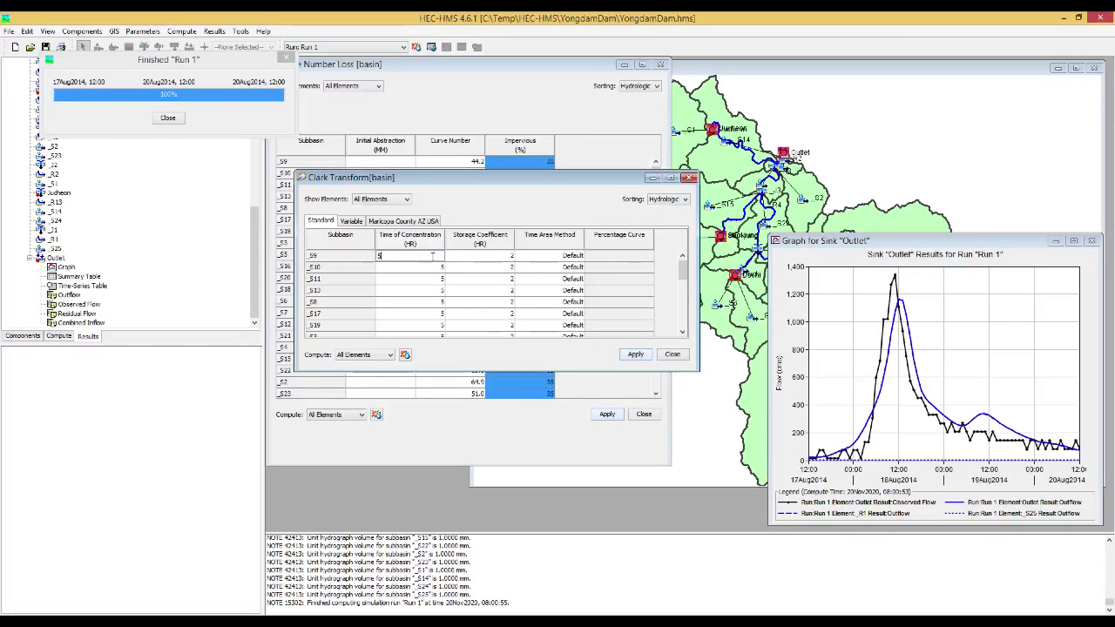
pyautogui.write('3.5')
pyautogui.press('Return')
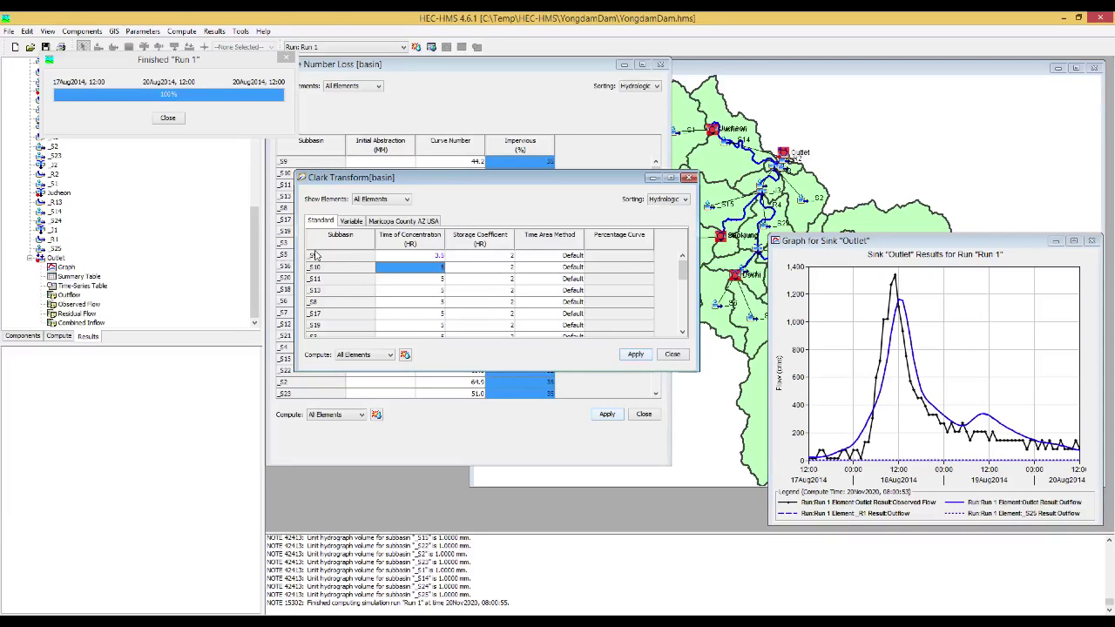
# Fill the time of concentration of all subbasins down to _S25 by repeating the first value and apply the changes
pyautogui.scroll(-5, 418, 274)
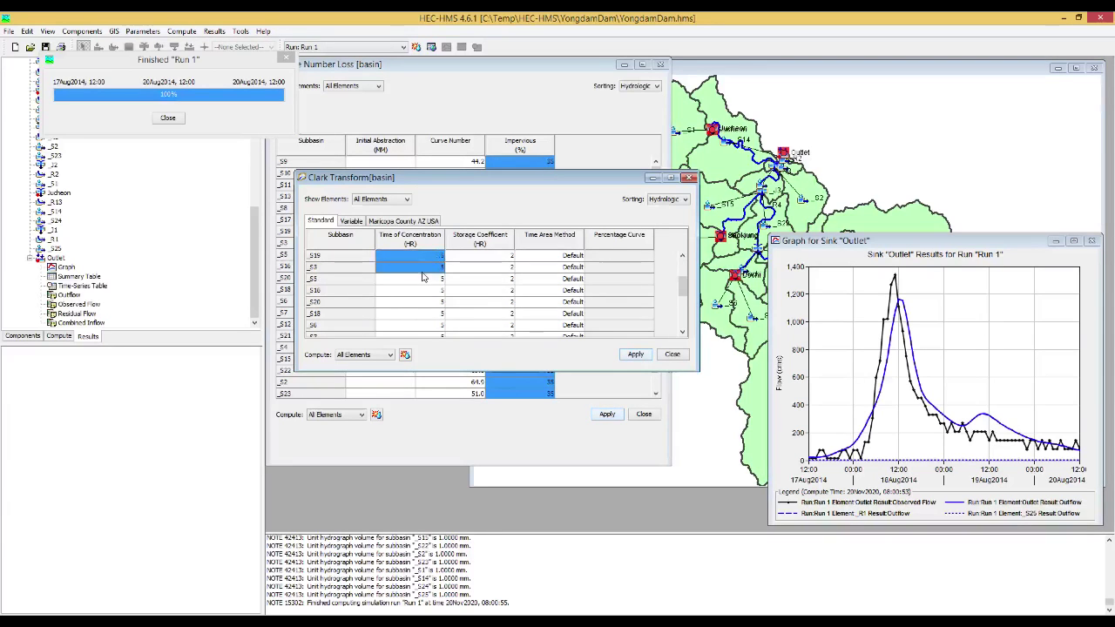
pyautogui.moveTo(419, 255); pyautogui.dragTo(431, 330)
pyautogui.rightClick(431, 329)
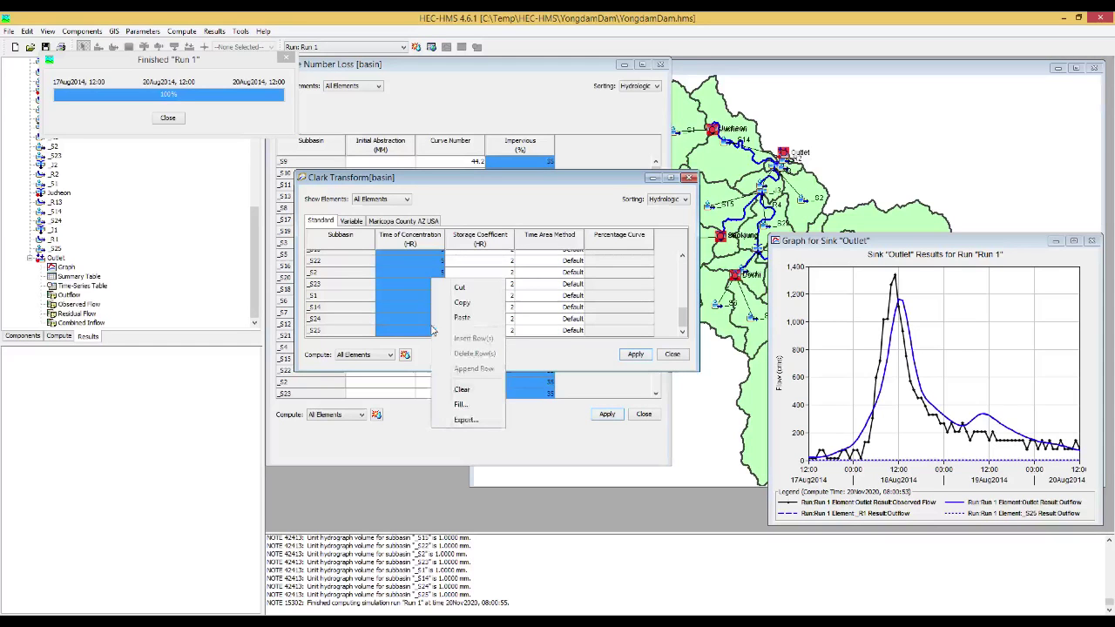
pyautogui.click(462, 388)
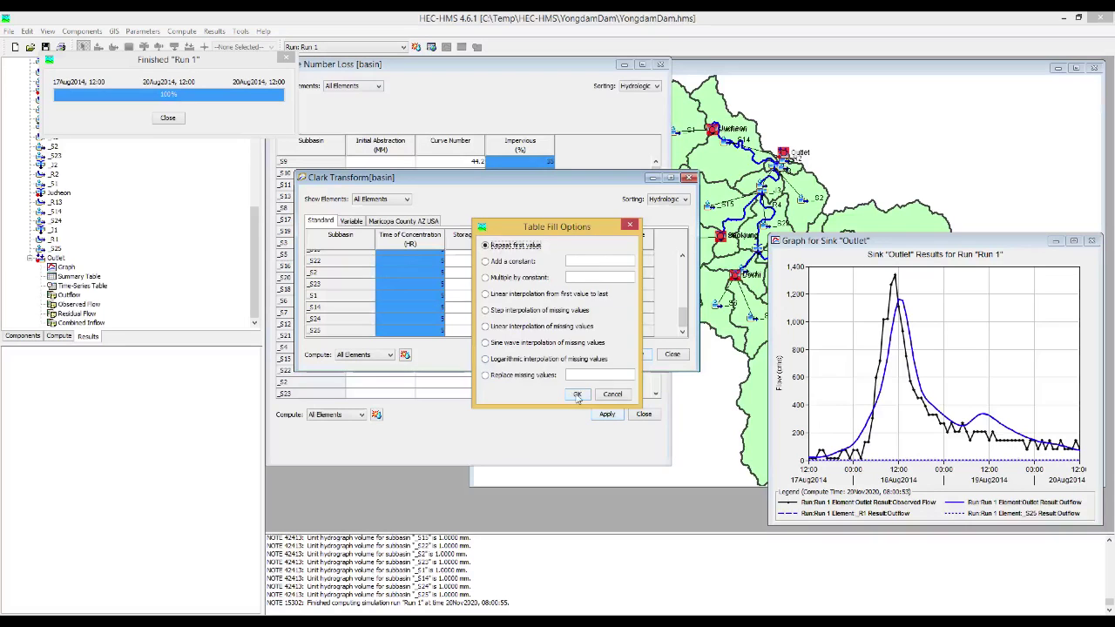
pyautogui.click(577, 393)
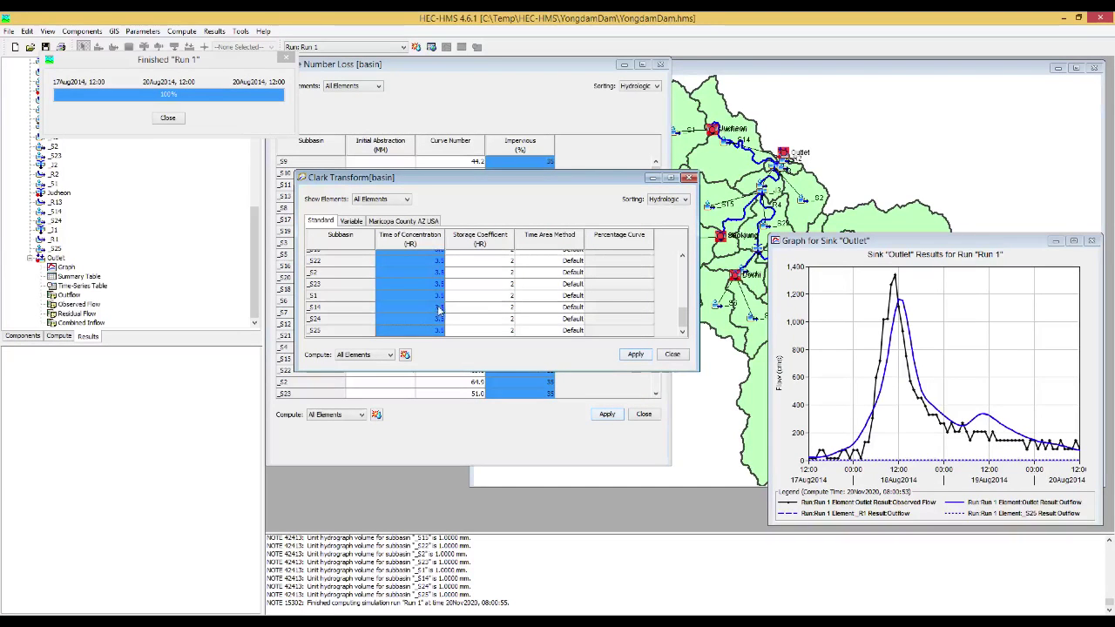
pyautogui.click(635, 354)
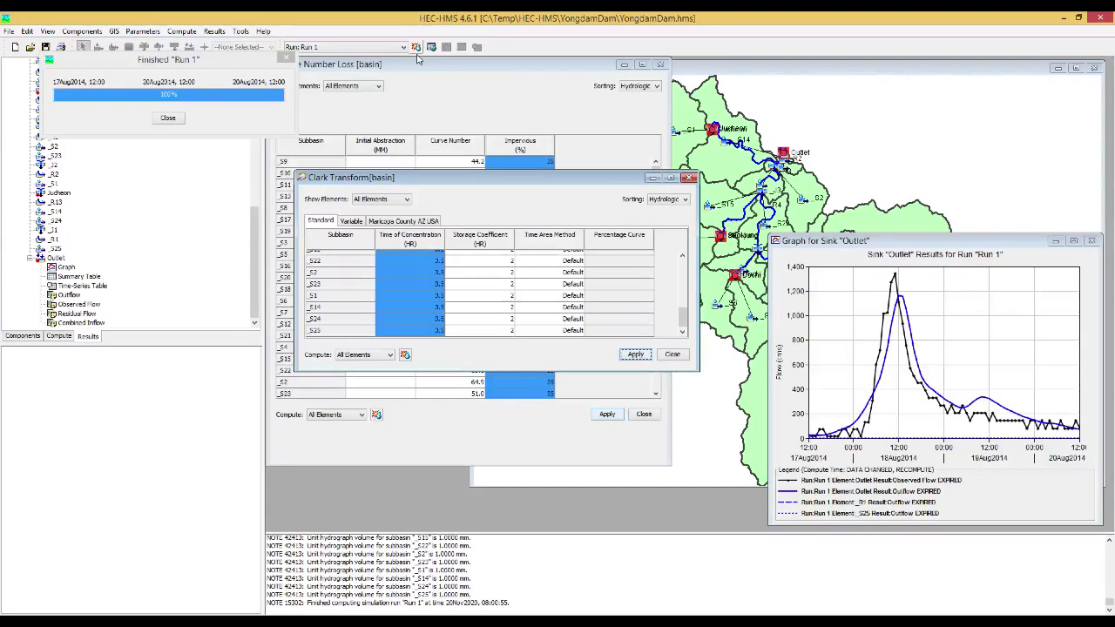
# Recompute Run 1 with the revised Clark times of concentration and dismiss the progress window
pyautogui.click(417, 47)
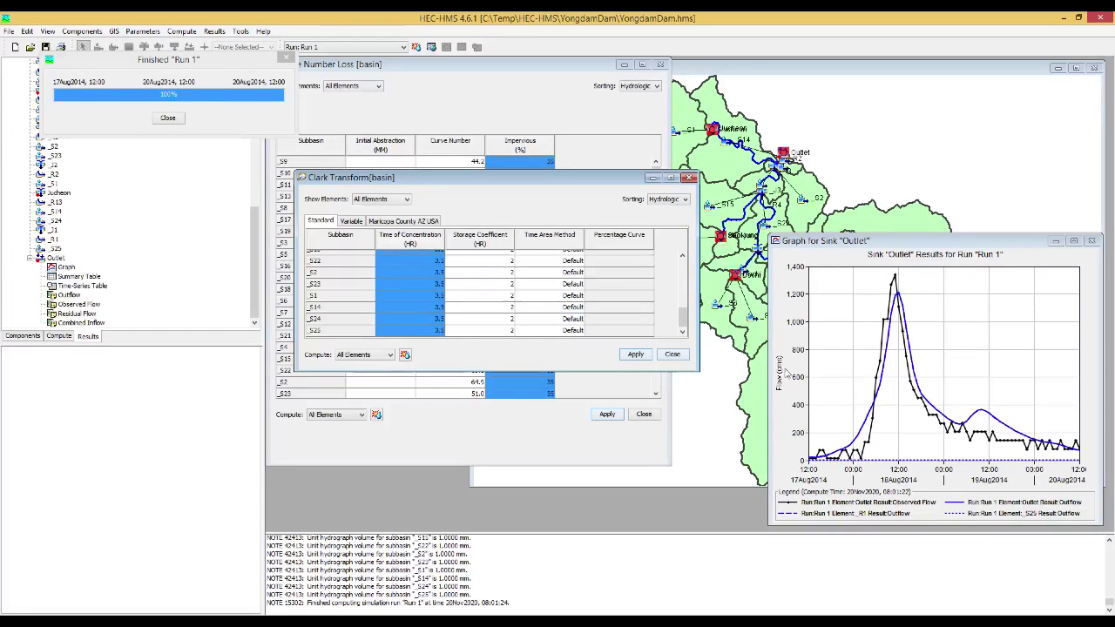
pyautogui.click(168, 118)
pyautogui.click(171, 120)
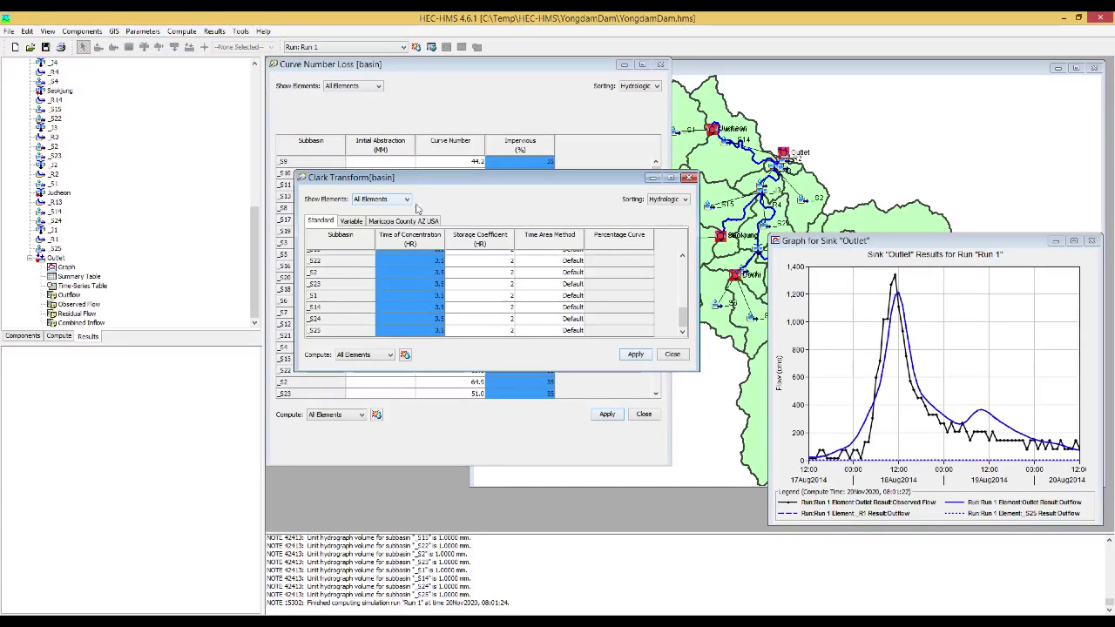
# Open the Muskingum Routing table for all reaches and move it lower over the Clark Transform table
pyautogui.scroll(5, 464, 291)
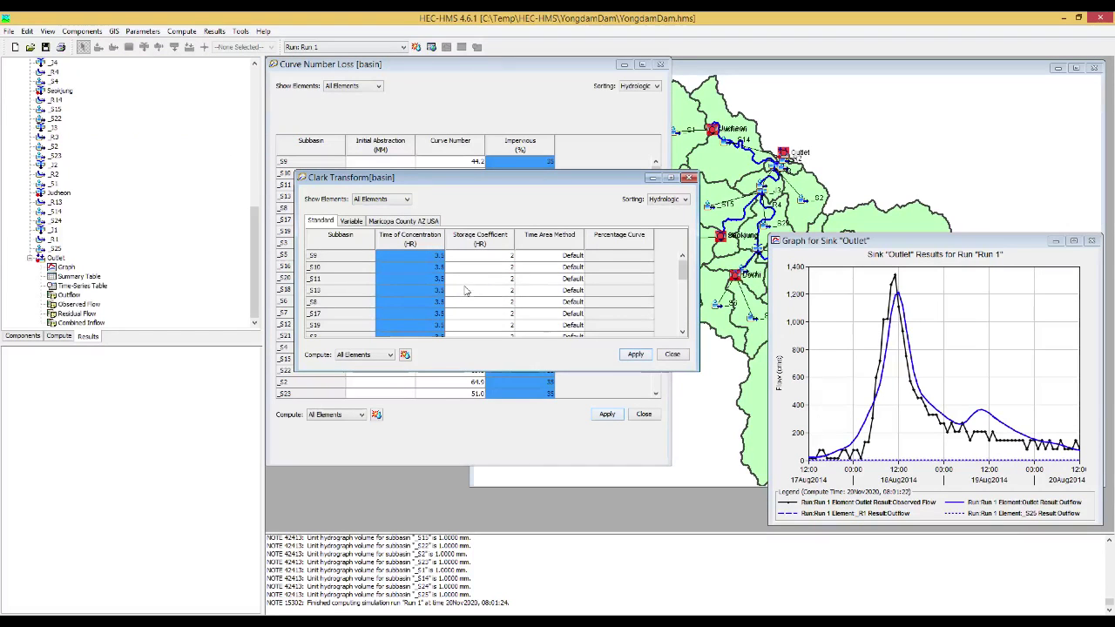
pyautogui.click(132, 32)
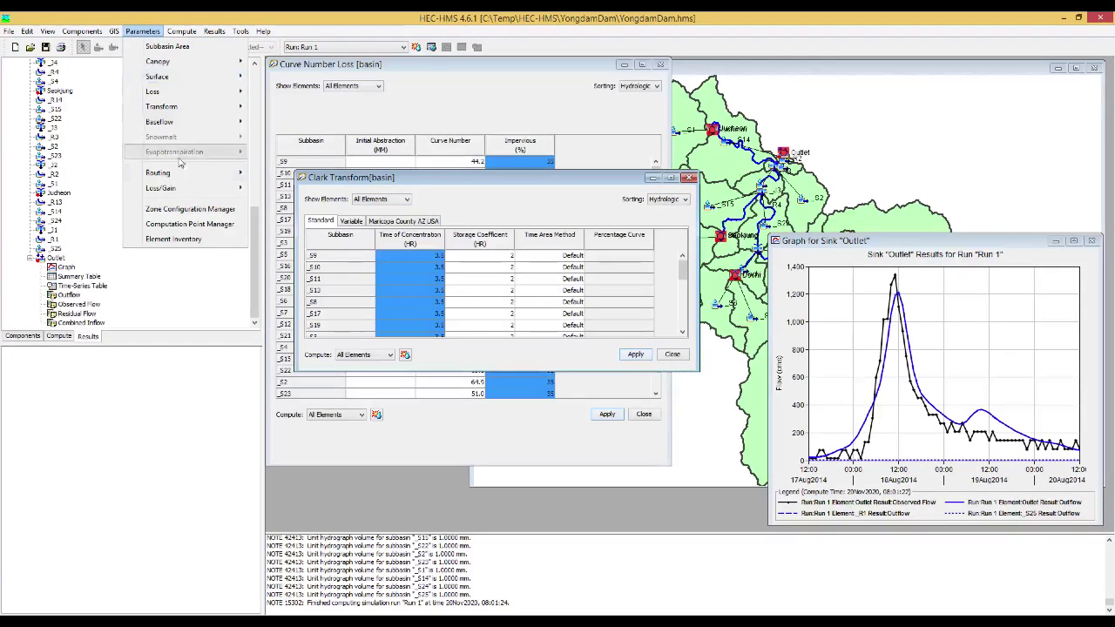
pyautogui.moveTo(182, 175)
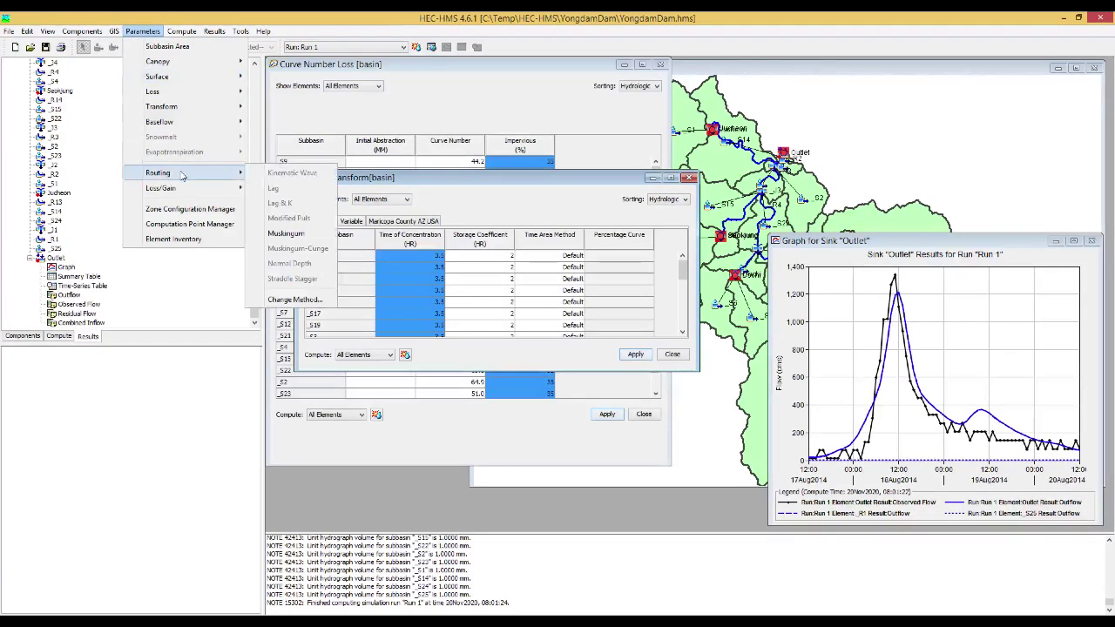
pyautogui.click(286, 235)
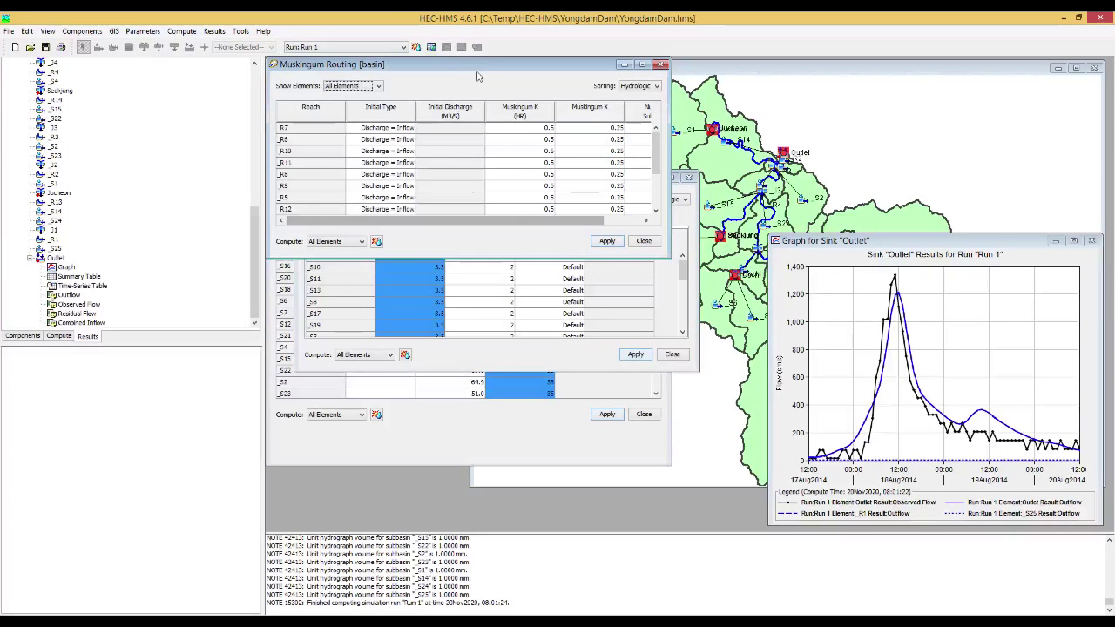
pyautogui.moveTo(484, 70); pyautogui.dragTo(538, 260)
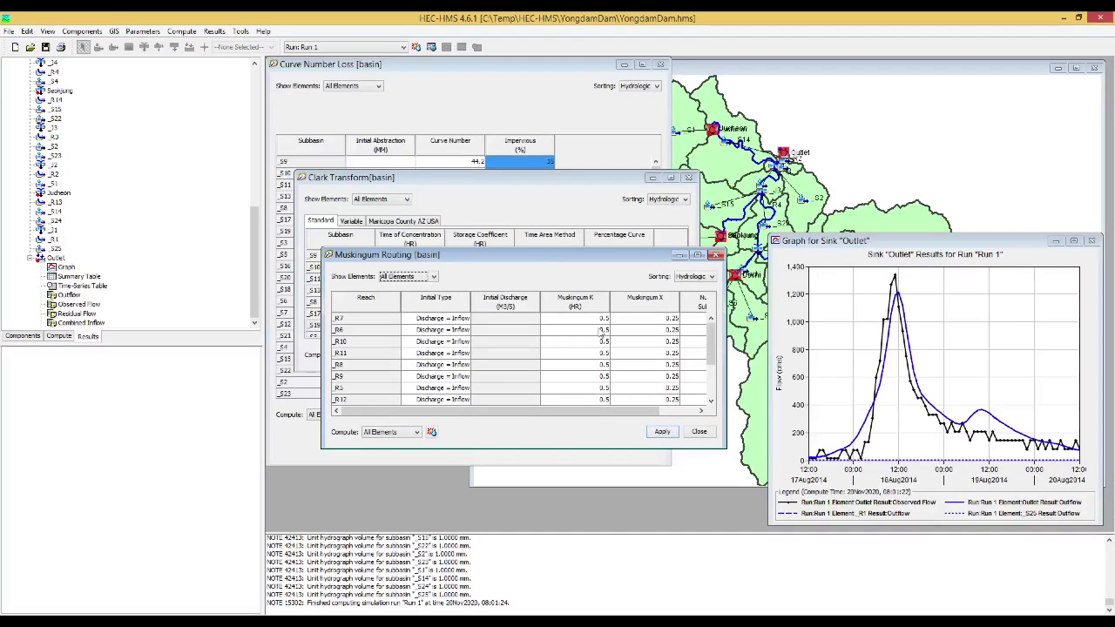
# Set Muskingum K of reach _R7 to 0.1 hours and fill all reaches down to _R1 by repeating the first value
pyautogui.click(594, 320)
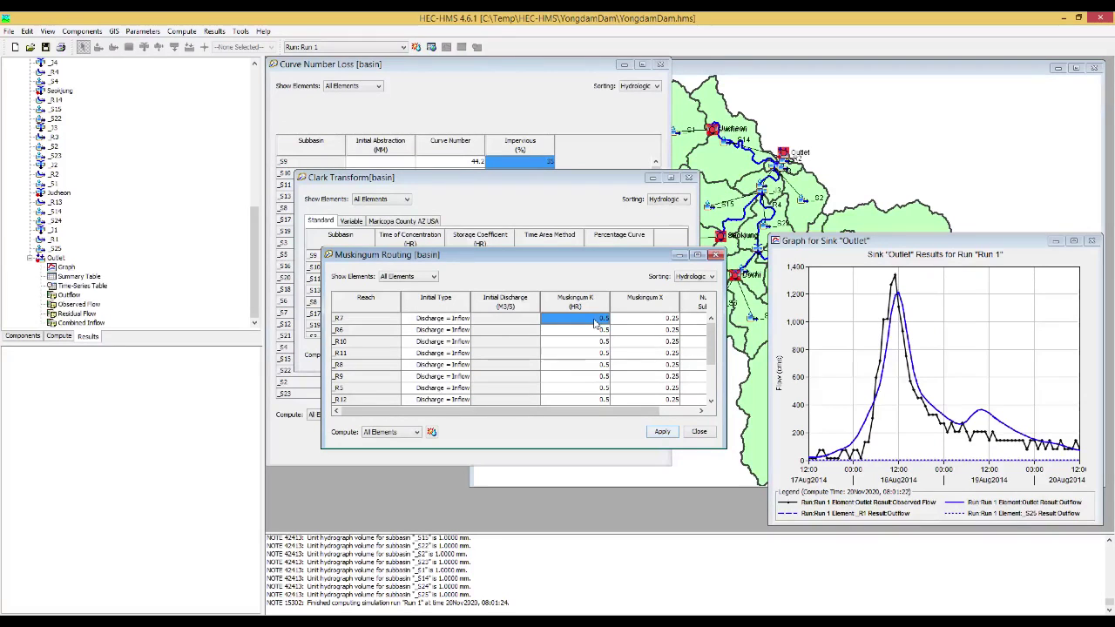
pyautogui.write('0.1')
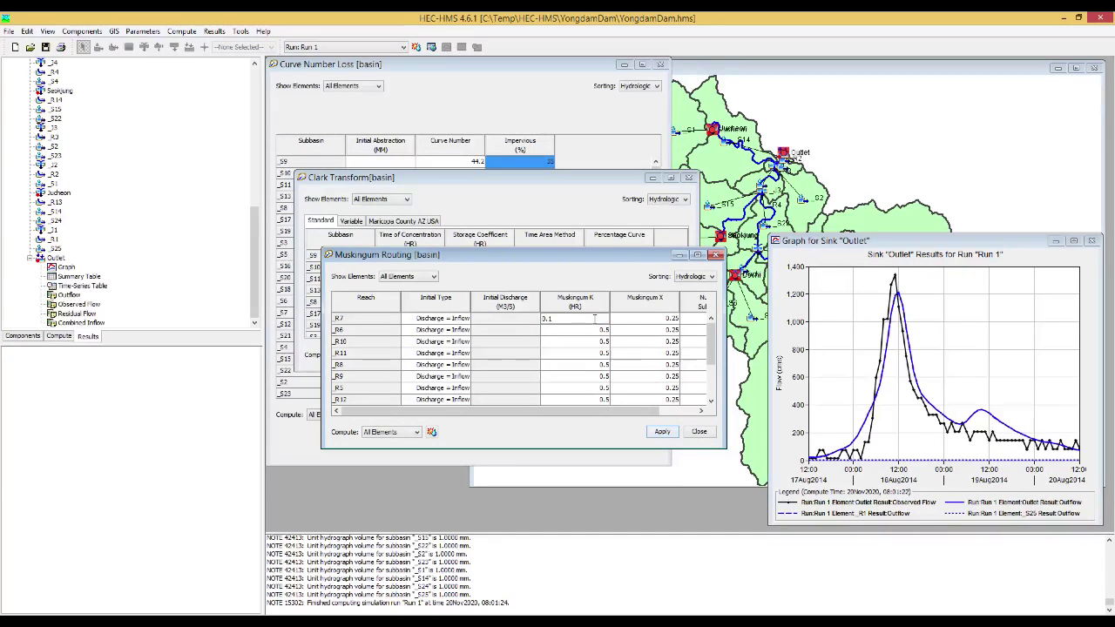
pyautogui.press('Return')
pyautogui.scroll(-2, 594, 324)
pyautogui.moveTo(594, 319); pyautogui.dragTo(592, 407)
pyautogui.rightClick(592, 407)
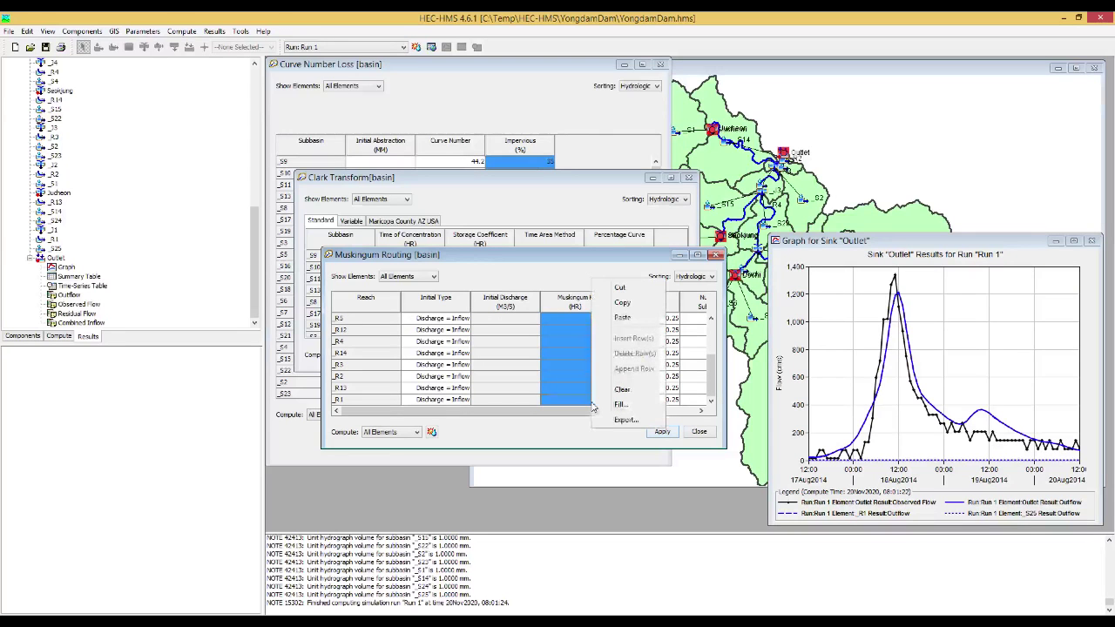
pyautogui.click(634, 376)
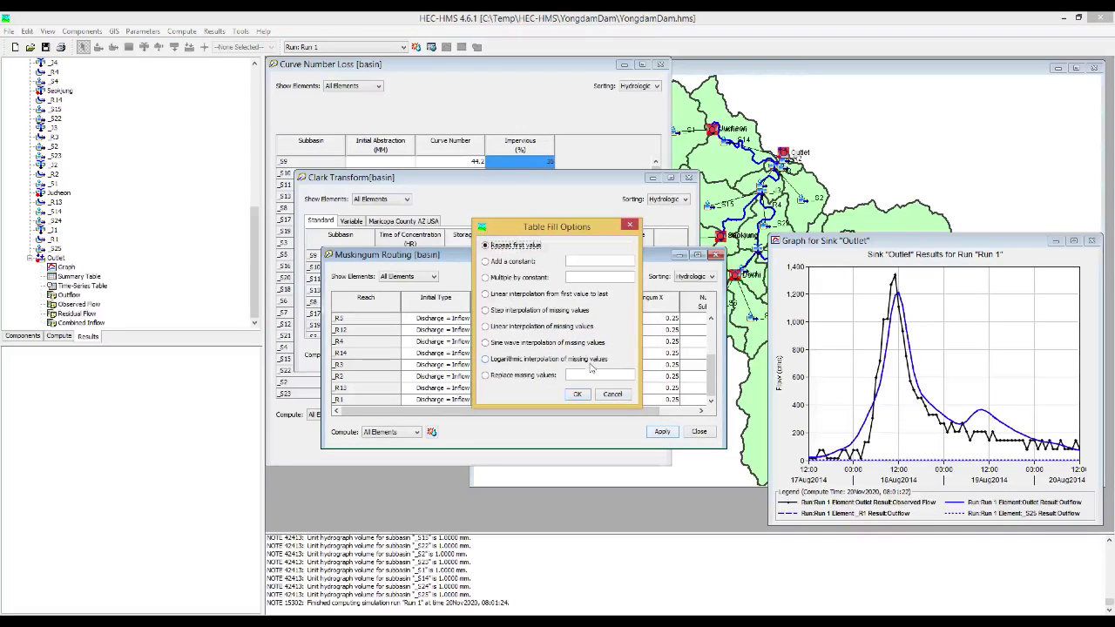
pyautogui.click(576, 394)
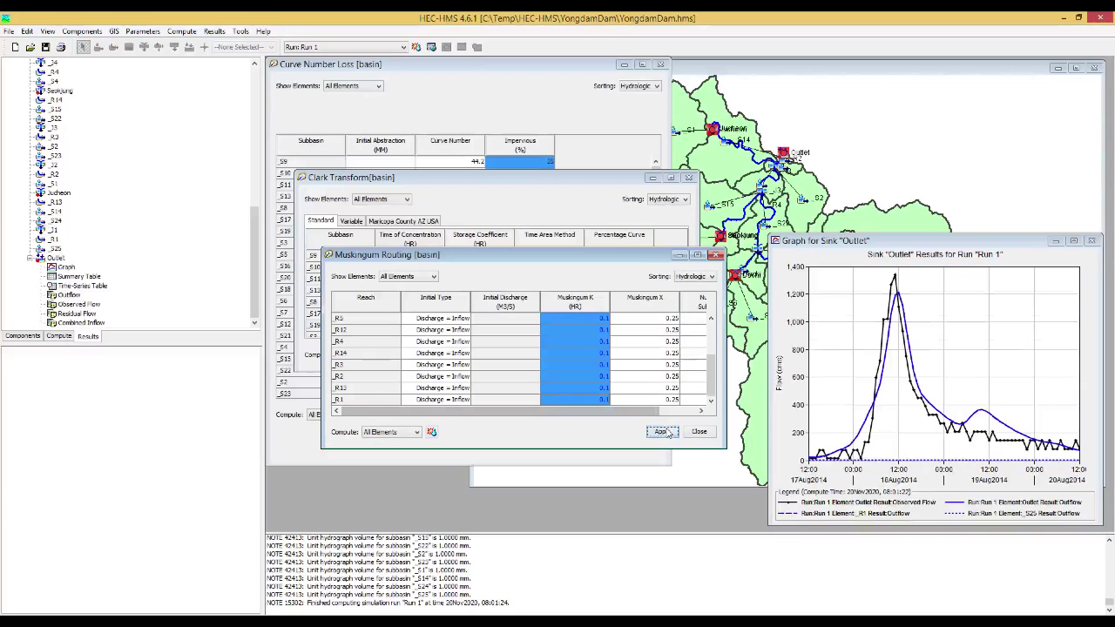
# Recompute Run 1 with the 0.1-hour Muskingum K values and dismiss the progress window
pyautogui.click(417, 46)
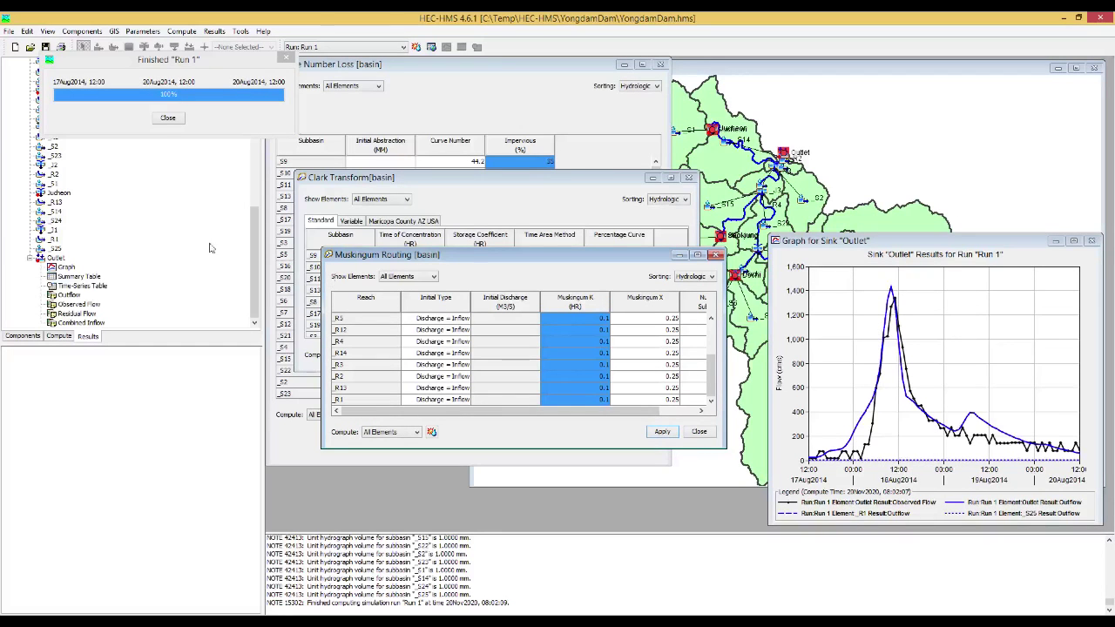
pyautogui.click(167, 118)
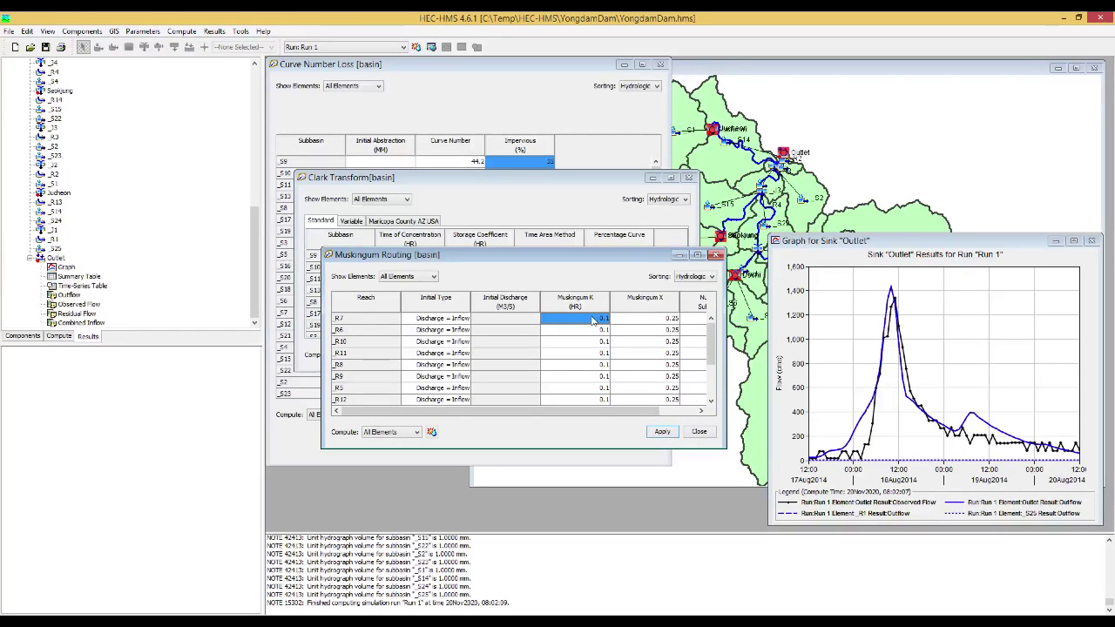
# Set Muskingum K to 0.25 hours for all reaches from _R7 to _R1 by repeating the first value, and apply the change
pyautogui.write('0.')
pyautogui.press('Return')
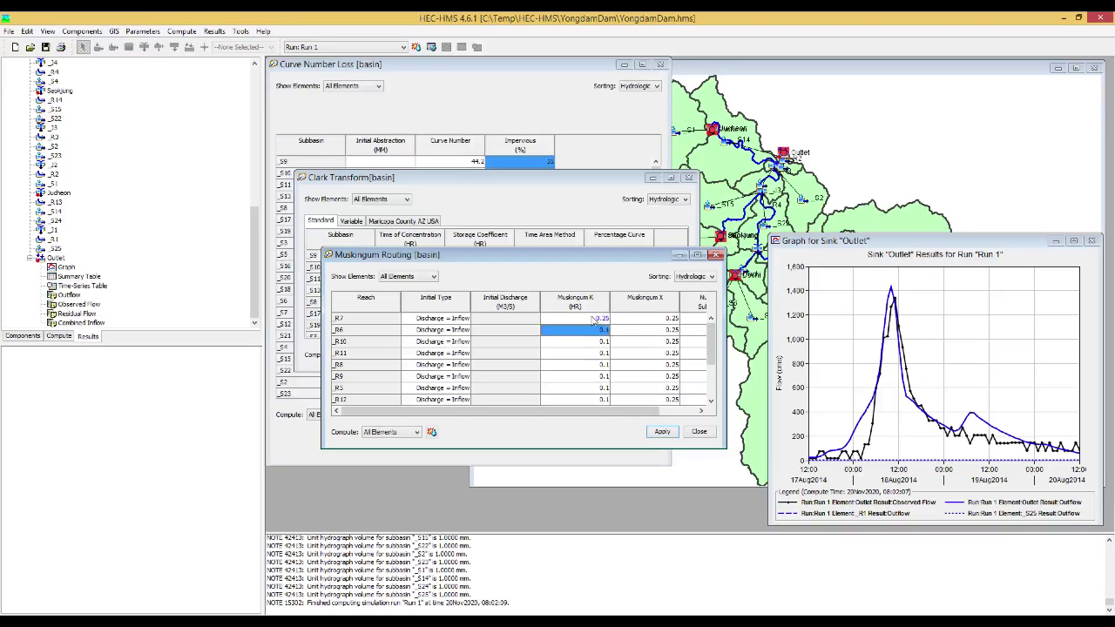
pyautogui.scroll(-2, 592, 346)
pyautogui.moveTo(593, 346); pyautogui.dragTo(601, 407)
pyautogui.rightClick(599, 404)
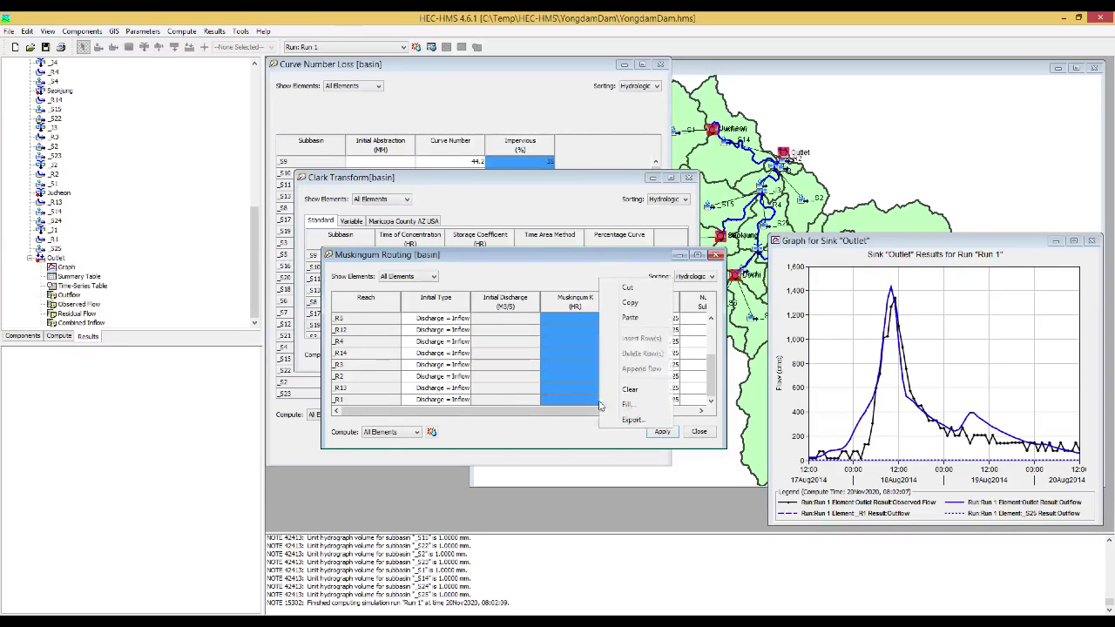
pyautogui.click(627, 414)
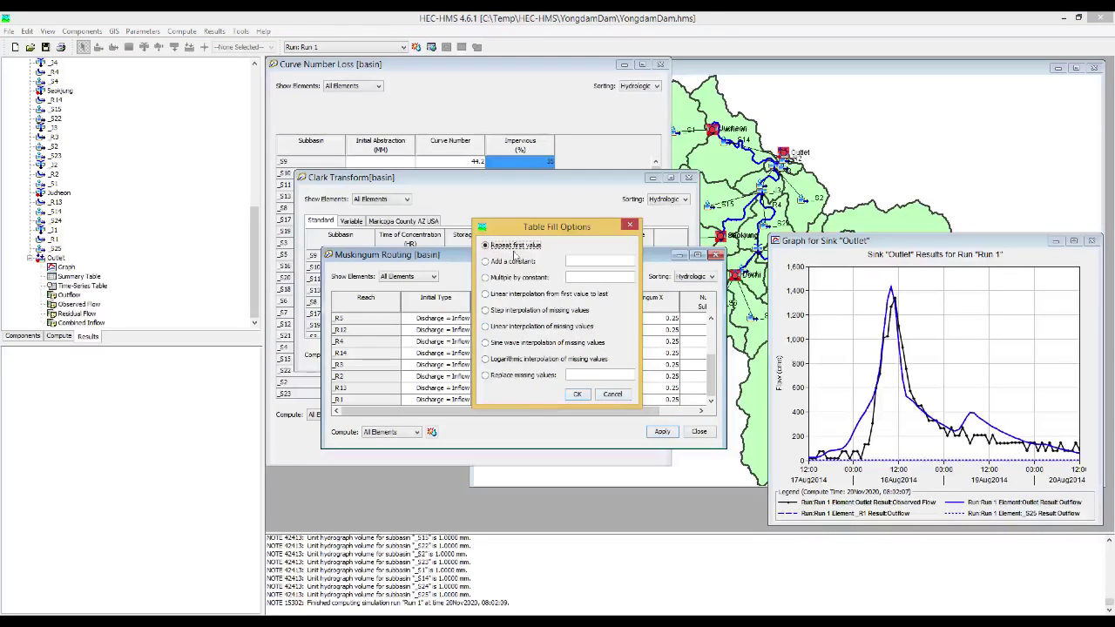
pyautogui.click(576, 395)
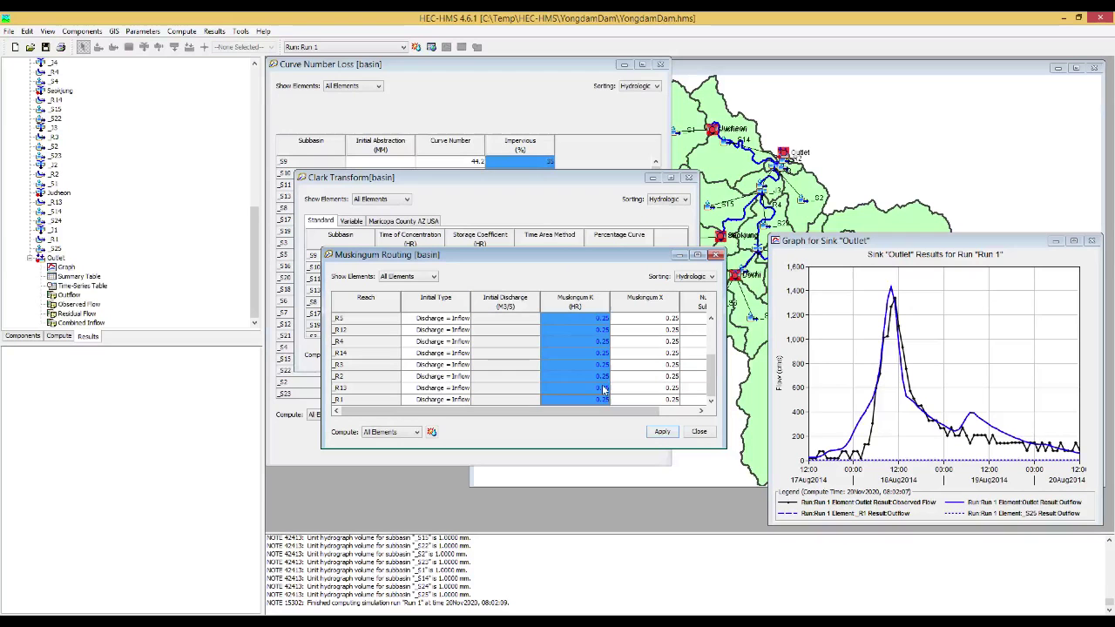
pyautogui.click(663, 431)
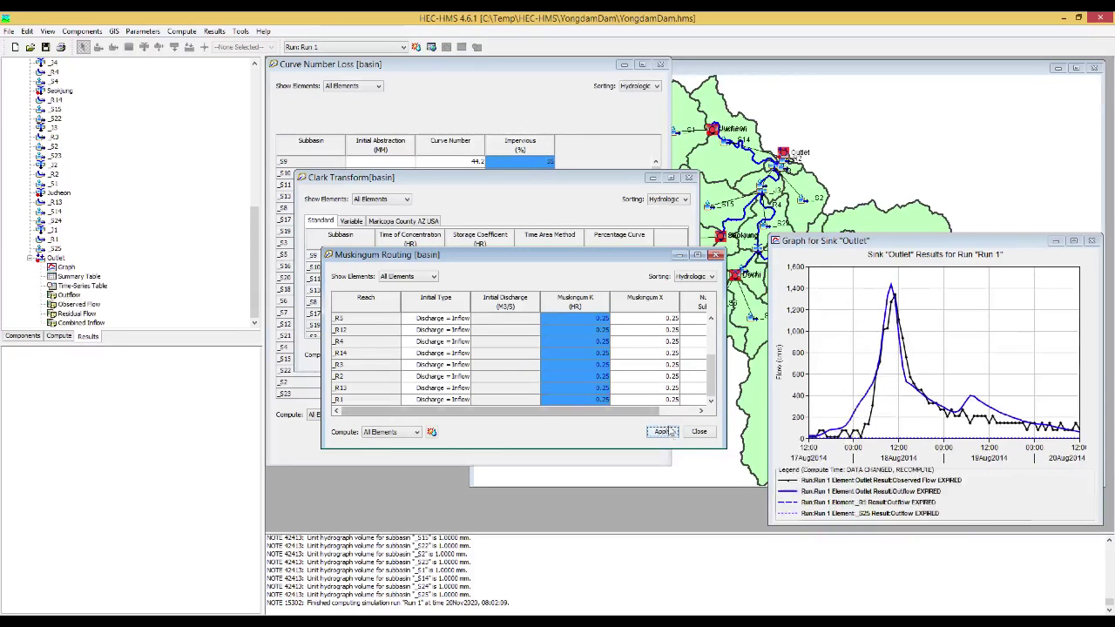
# Recompute Run 1 with the 0.25-hour Muskingum K values and dismiss the progress window
pyautogui.click(416, 47)
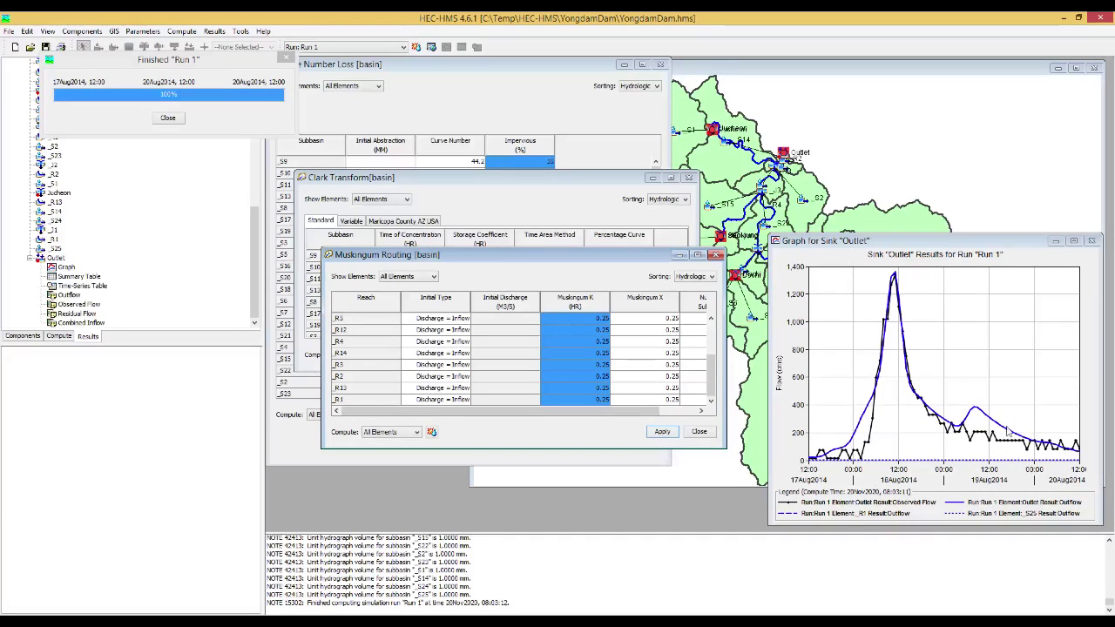
pyautogui.click(169, 121)
# Open the Recession Baseflow table for all subbasins and move it lower over the Muskingum Routing table
pyautogui.click(142, 32)
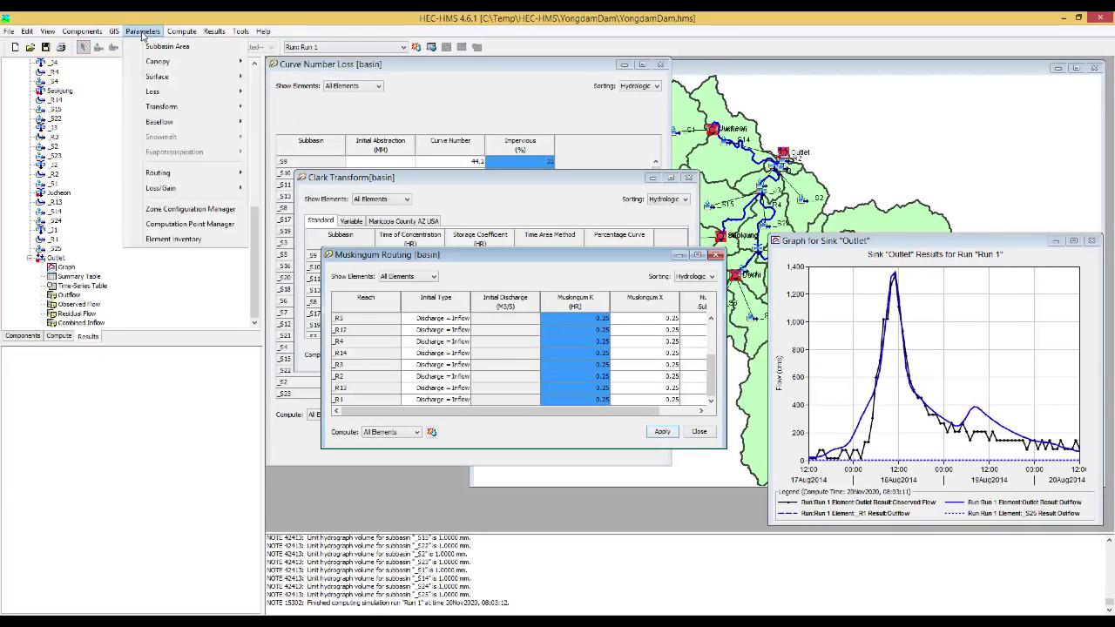
pyautogui.moveTo(231, 122)
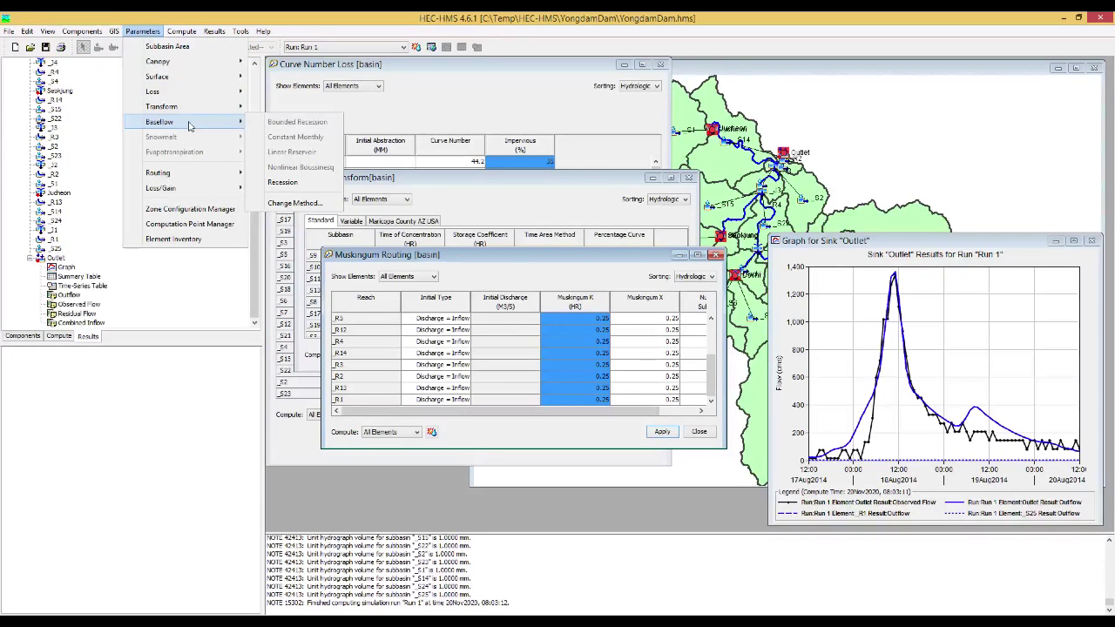
pyautogui.click(282, 182)
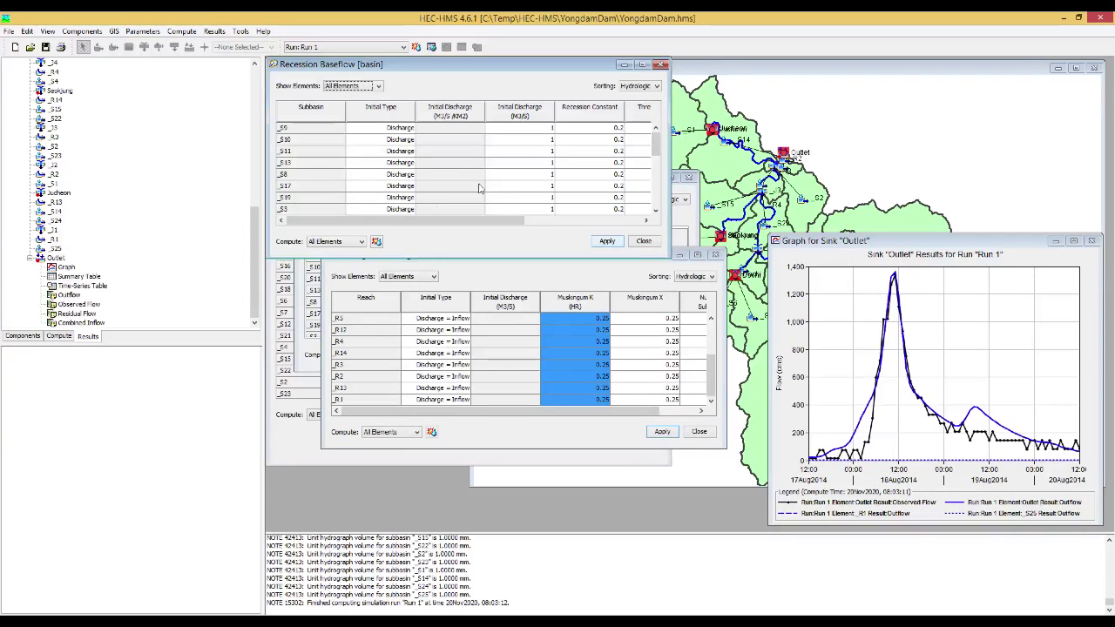
pyautogui.moveTo(554, 65); pyautogui.dragTo(634, 301)
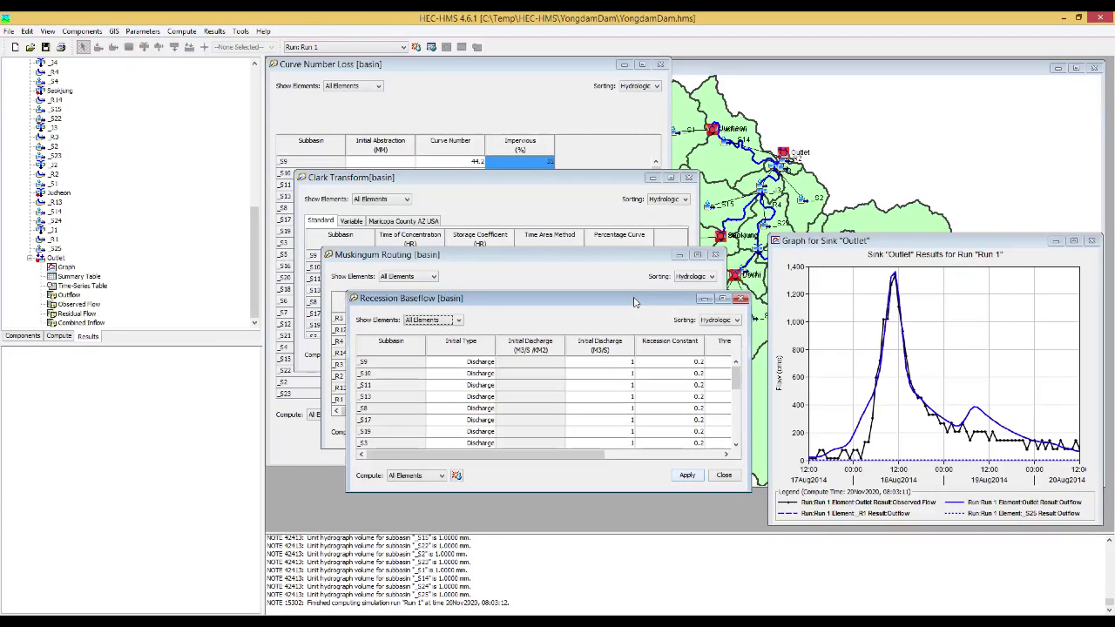
# Set the recession baseflow Ratio to Peak of the first subbasin, _S9, to 0.38
pyautogui.moveTo(591, 454); pyautogui.dragTo(707, 445)
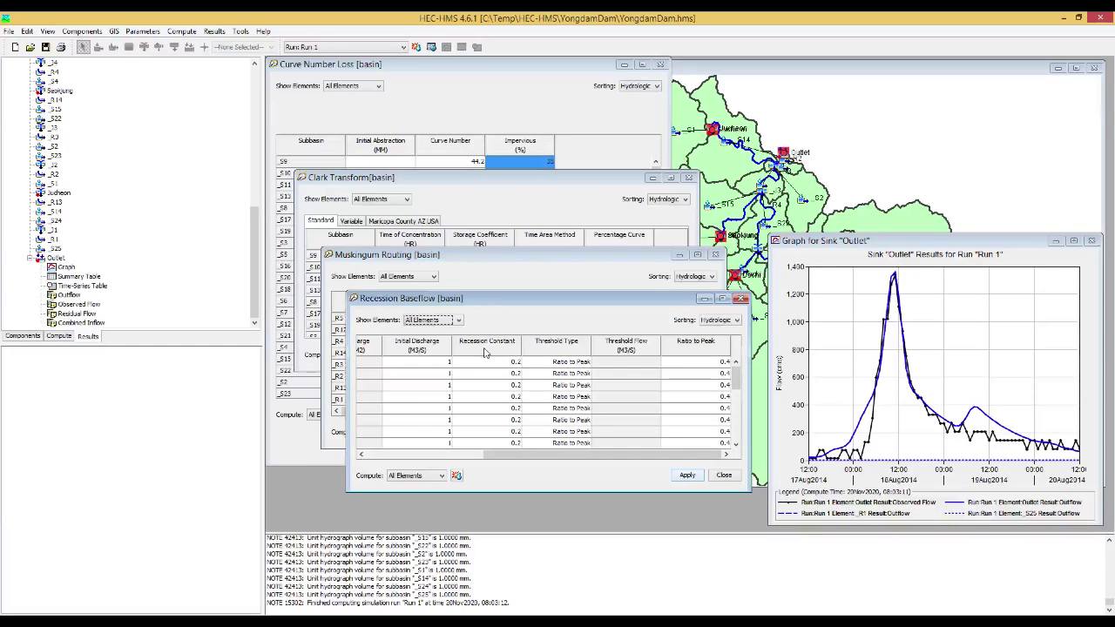
pyautogui.click(686, 366)
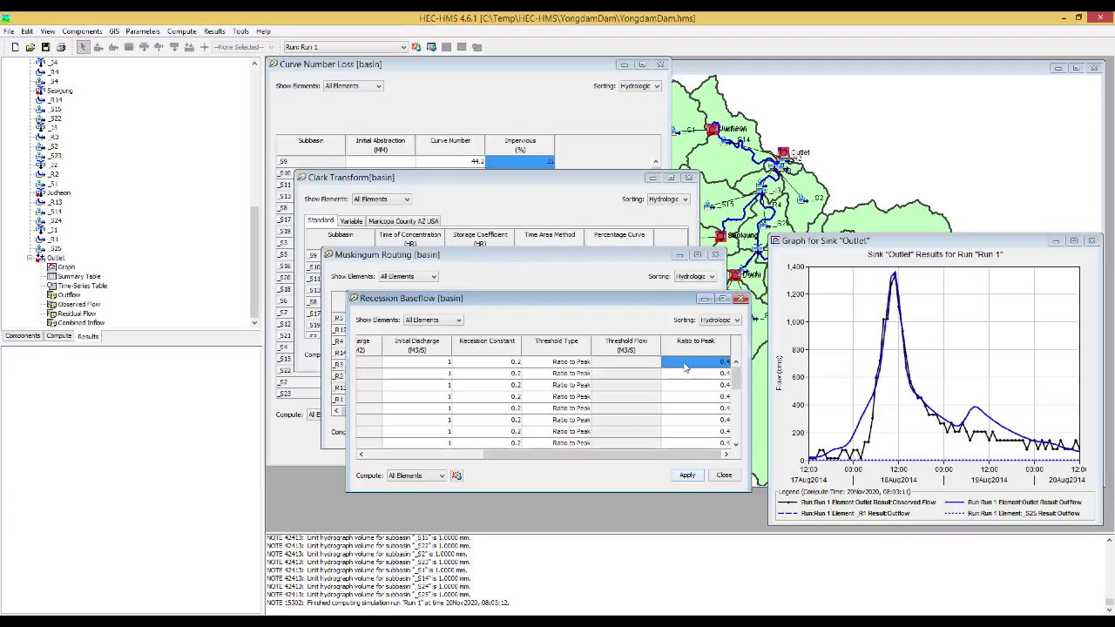
pyautogui.doubleClick(685, 362)
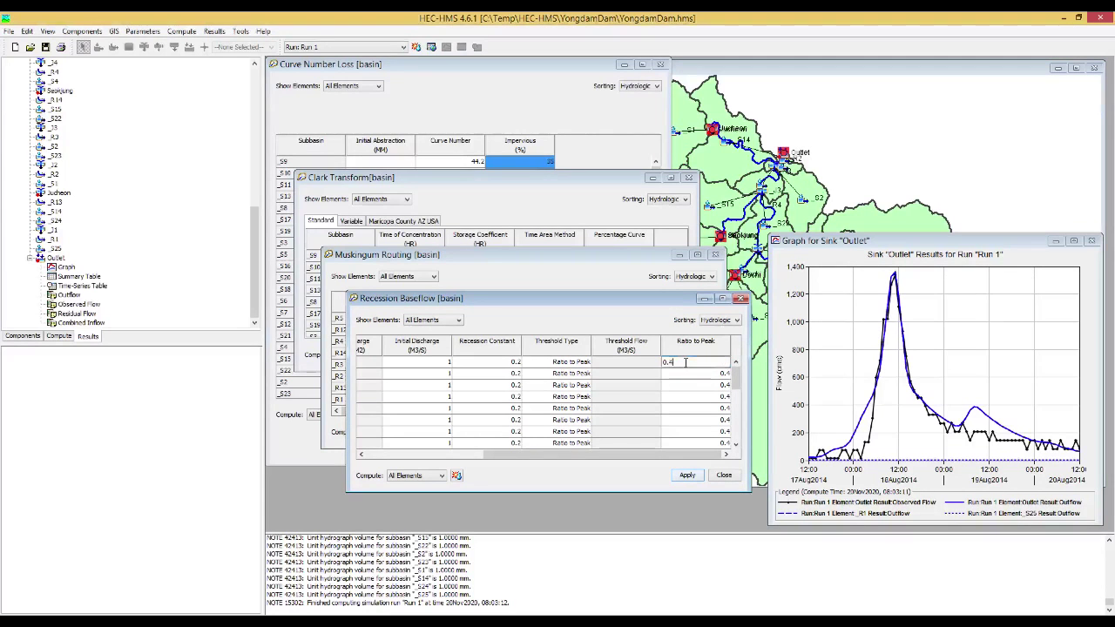
pyautogui.moveTo(685, 362); pyautogui.dragTo(636, 370)
pyautogui.write('0')
pyautogui.press('Return')
# Fill the Ratio to Peak of all subbasins by repeating the first value and apply the changes
pyautogui.moveTo(688, 361); pyautogui.dragTo(697, 452)
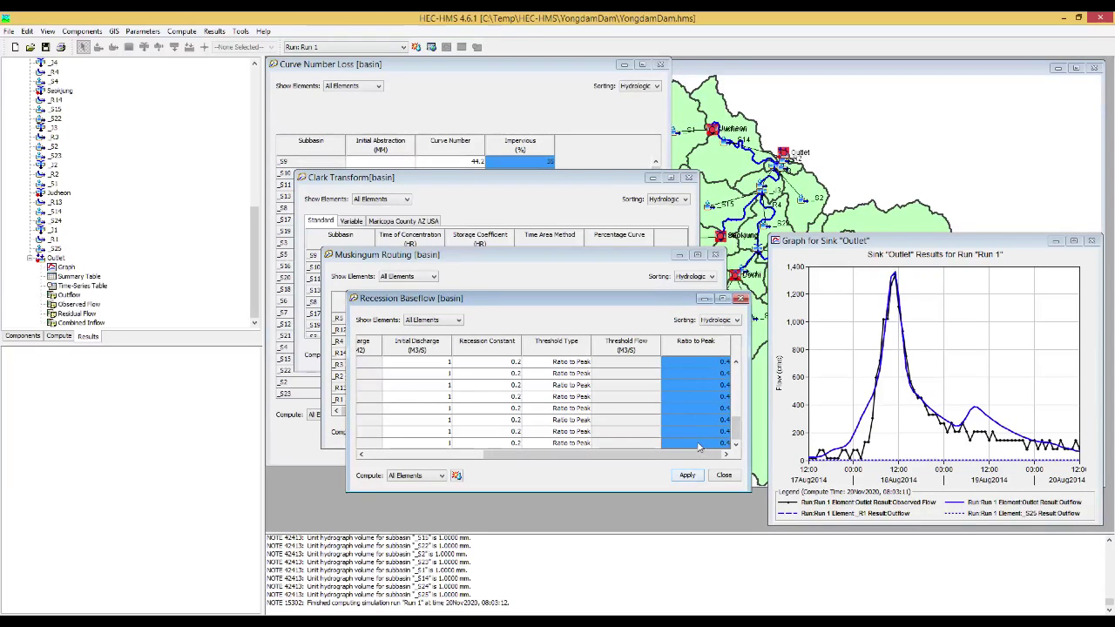
pyautogui.rightClick(696, 431)
pyautogui.click(728, 405)
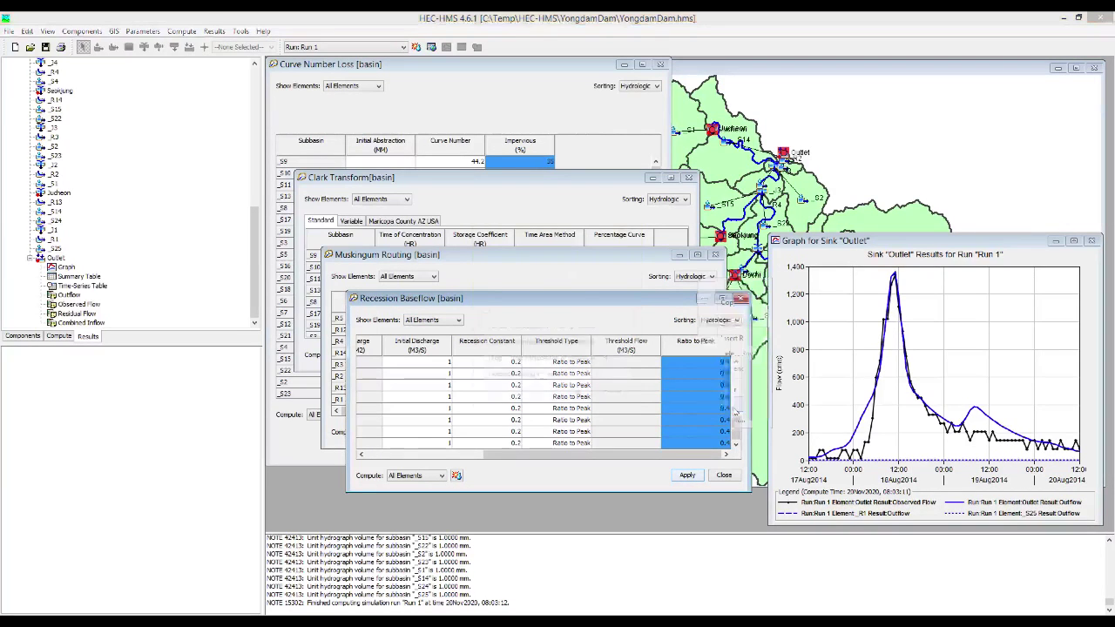
pyautogui.click(578, 394)
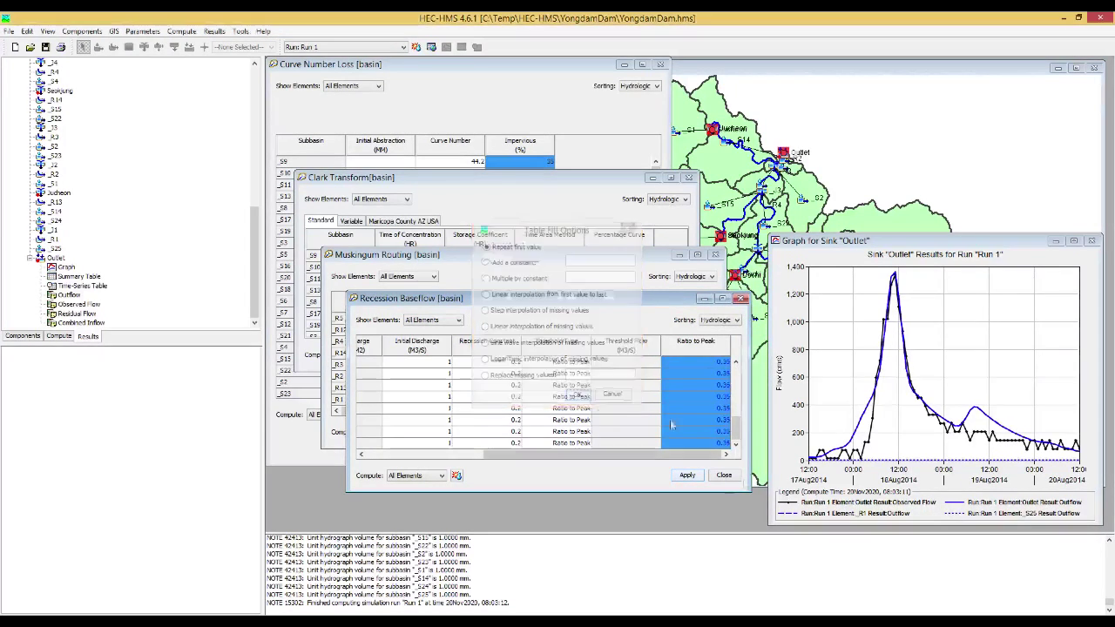
pyautogui.click(687, 475)
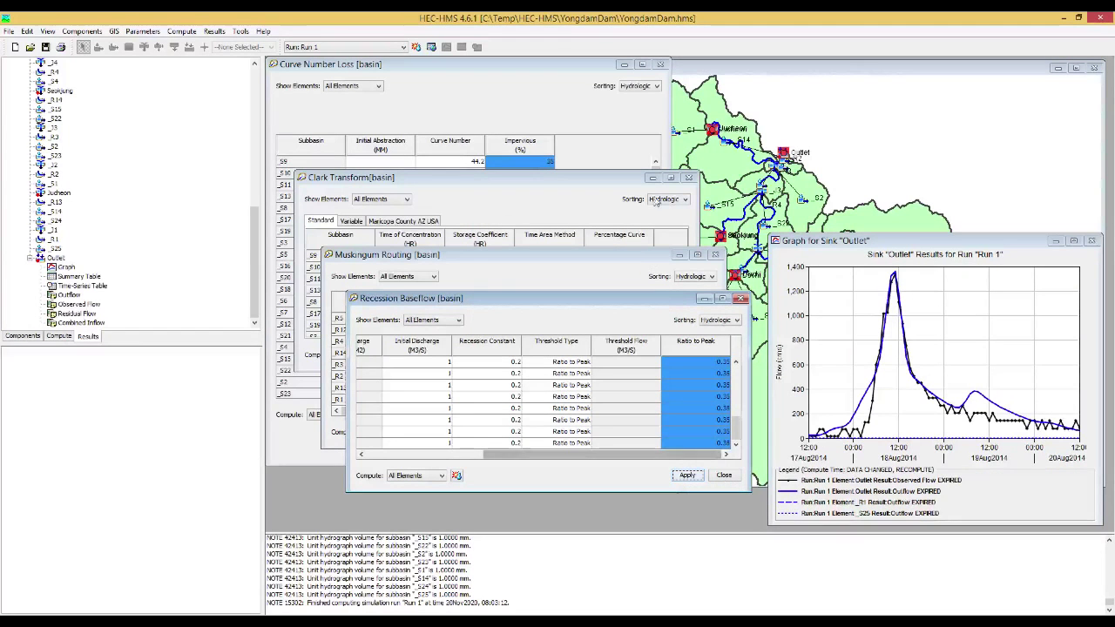
# Recompute Run 1 with the revised baseflow Ratio to Peak and dismiss the progress window
pyautogui.click(418, 47)
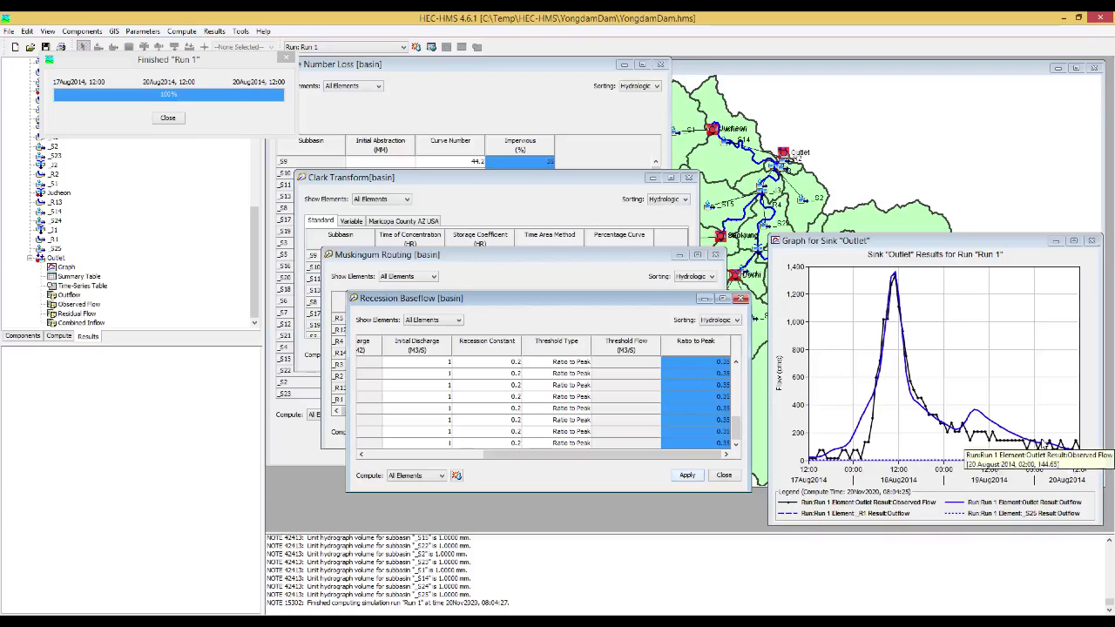
pyautogui.click(168, 118)
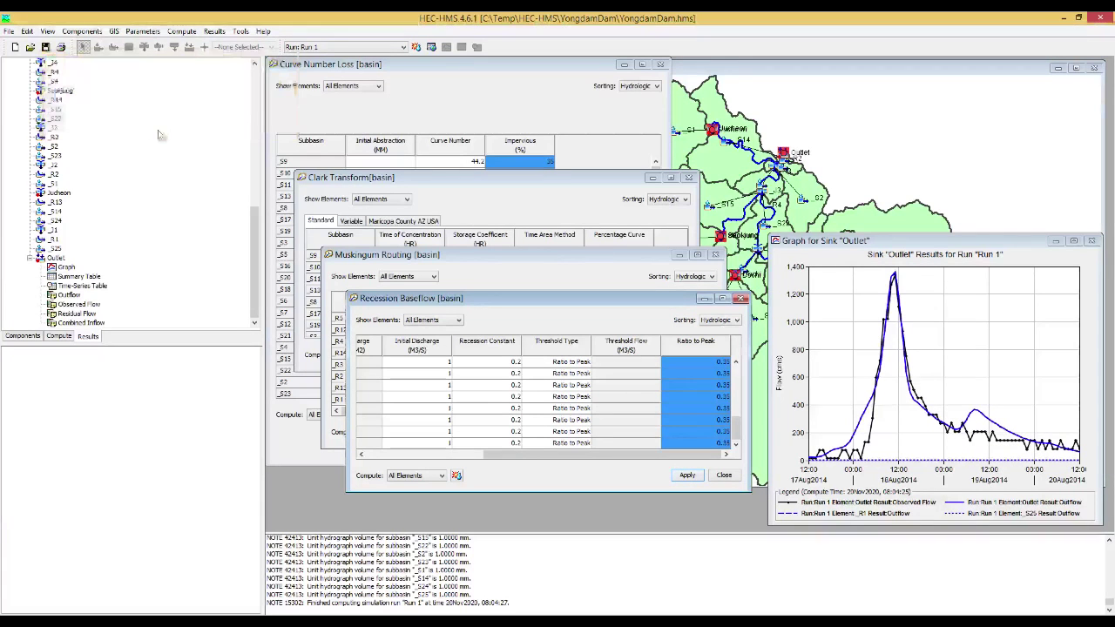
# Open the summary results for the Outlet sink and preview its residual flow to judge the calibration fit
pyautogui.click(92, 277)
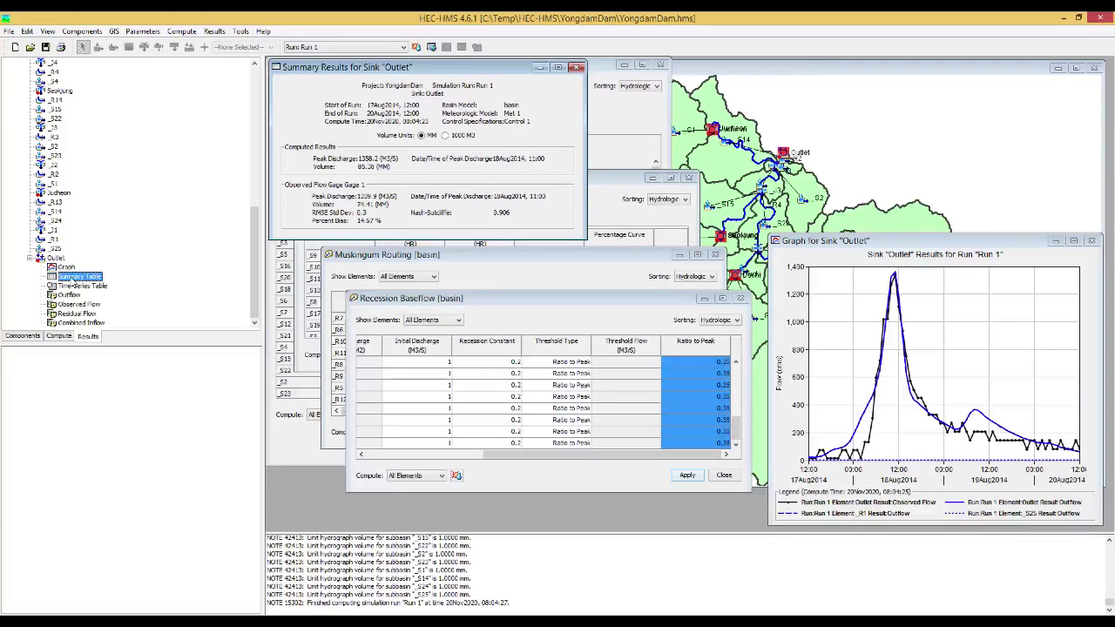
pyautogui.click(76, 314)
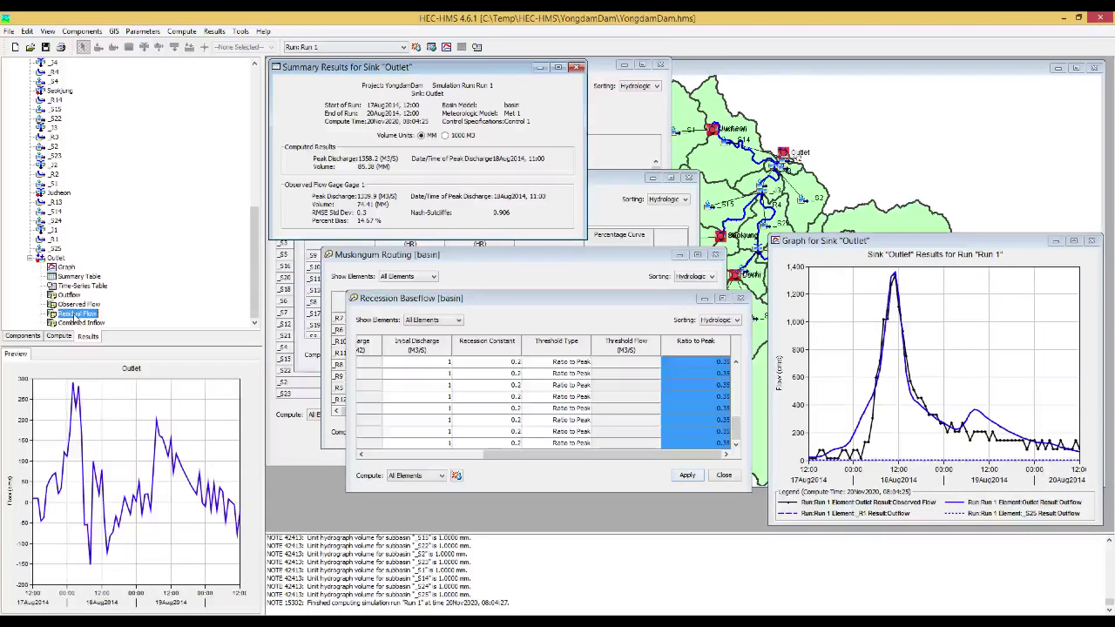